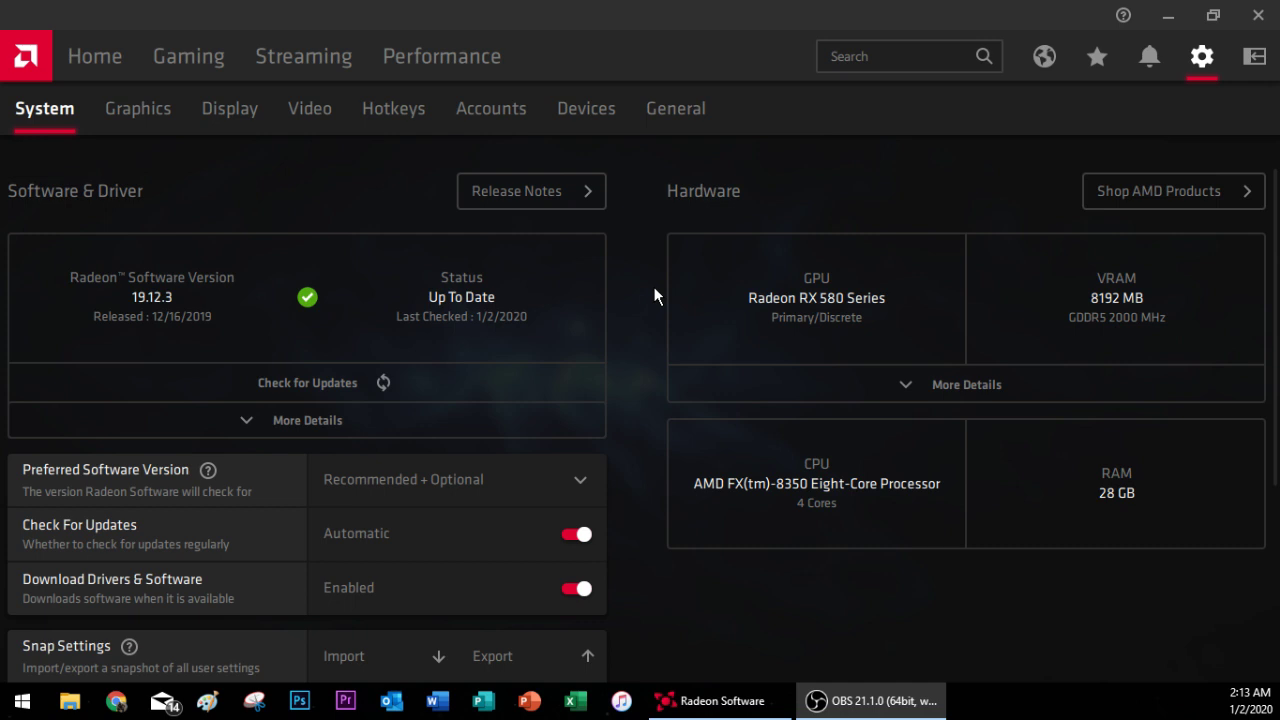
# Bring up Display 2 (ASUS VS228) settings and review its Display Options and Overrides
pyautogui.click(203, 107)
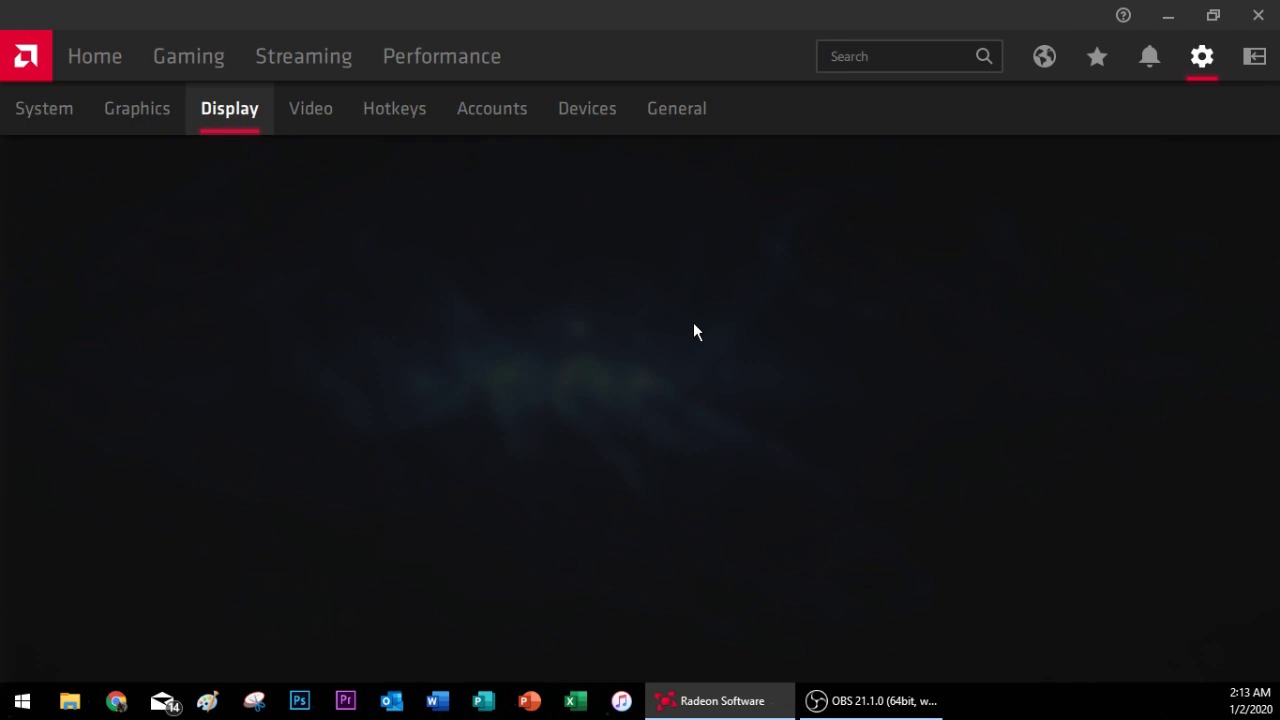
pyautogui.scroll(-5, 884, 516)
pyautogui.click(725, 190)
pyautogui.scroll(4, 851, 440)
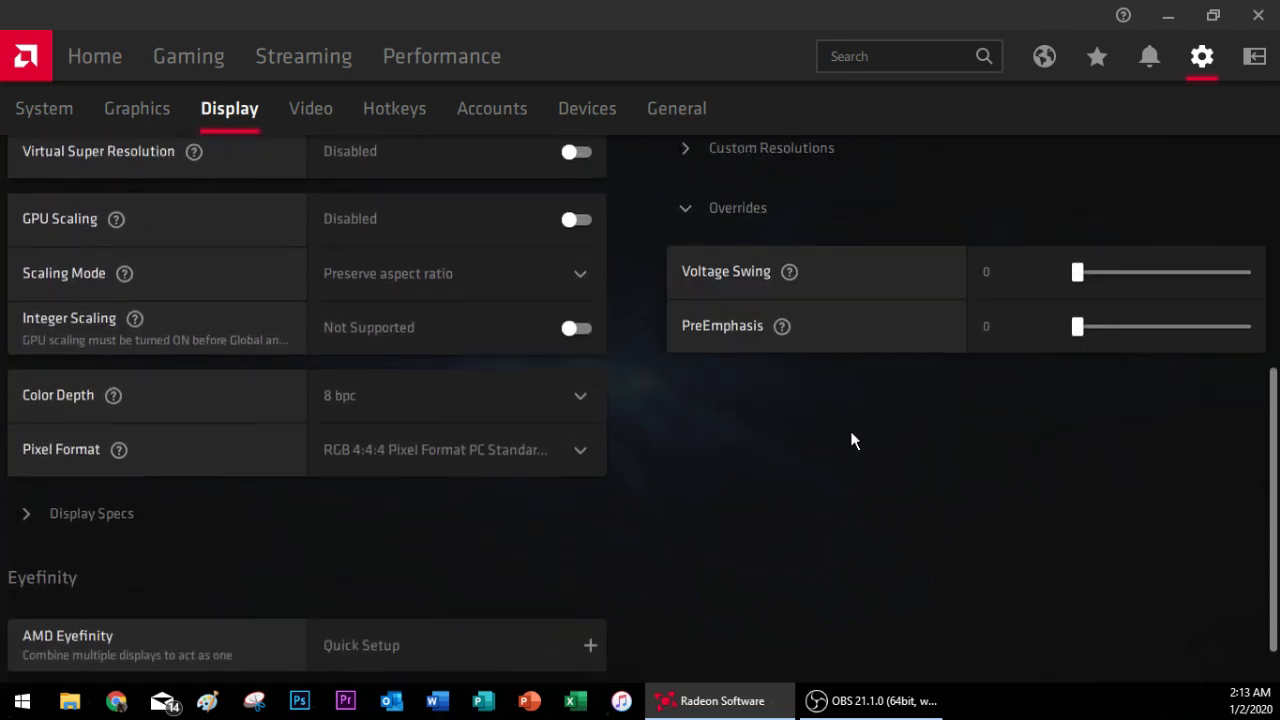
pyautogui.click(190, 224)
pyautogui.scroll(-4, 832, 420)
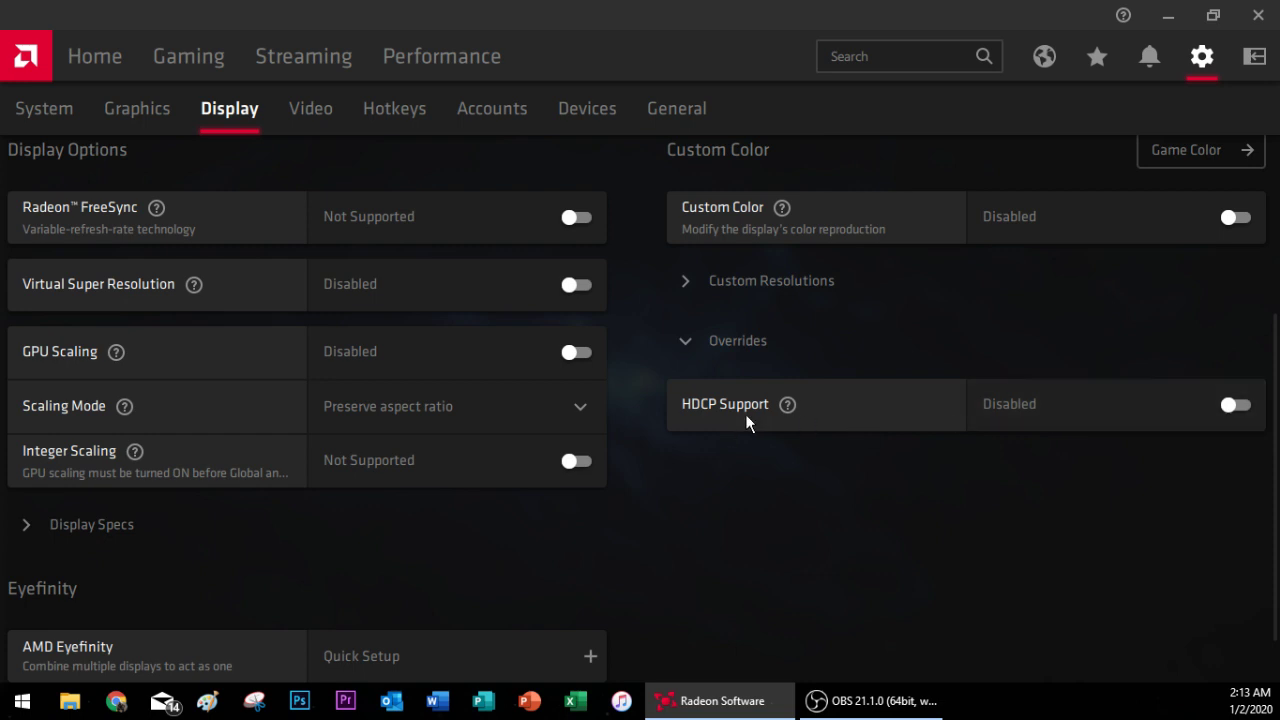
pyautogui.moveTo(787, 408)
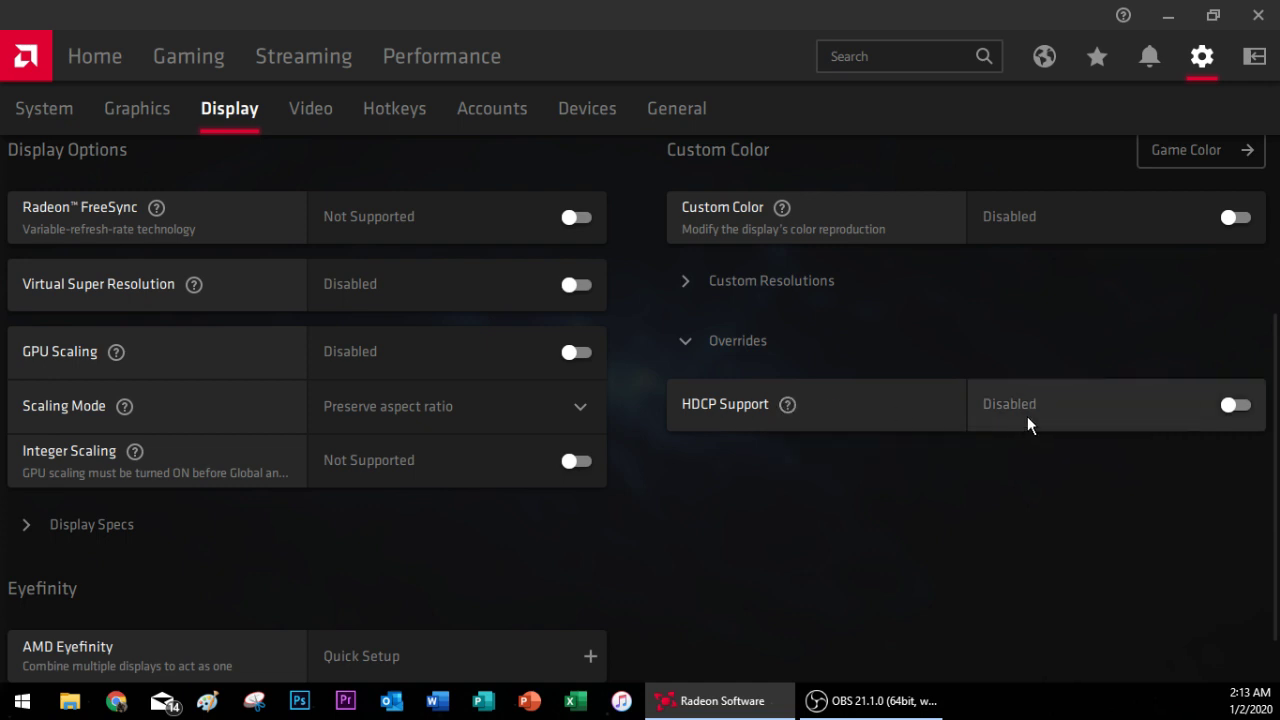
pyautogui.scroll(2, 909, 369)
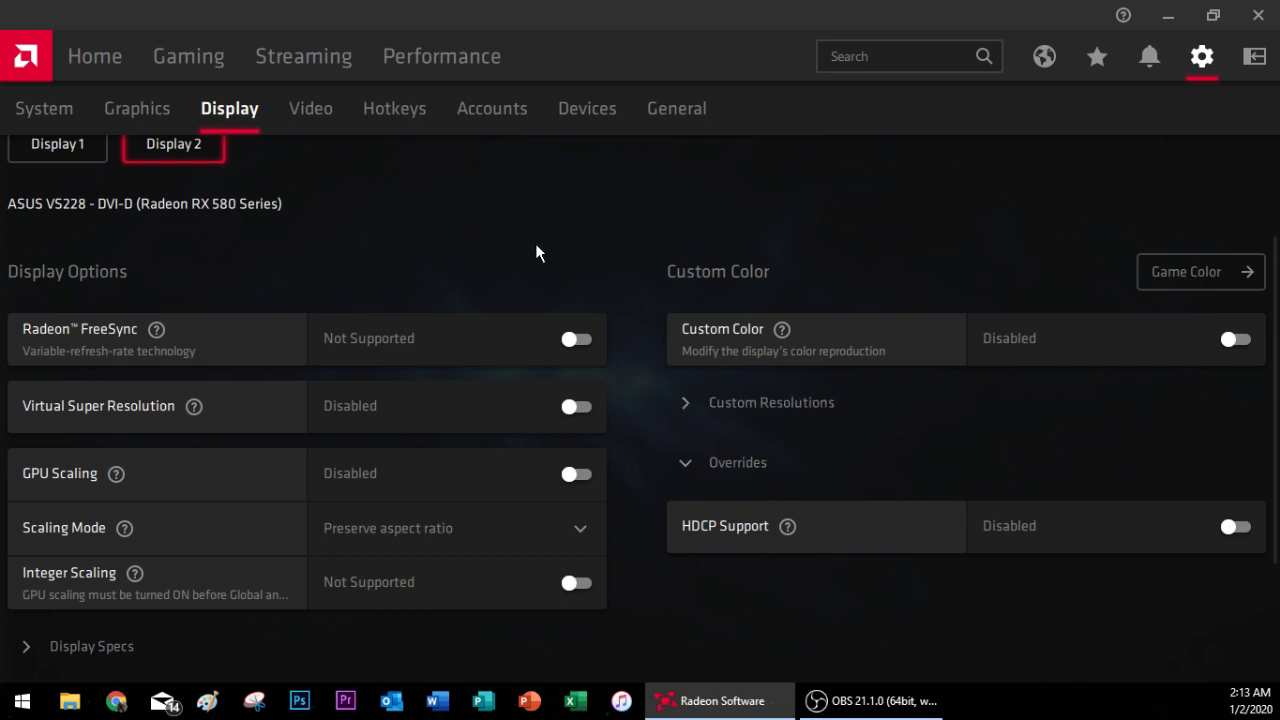
pyautogui.scroll(2, 530, 258)
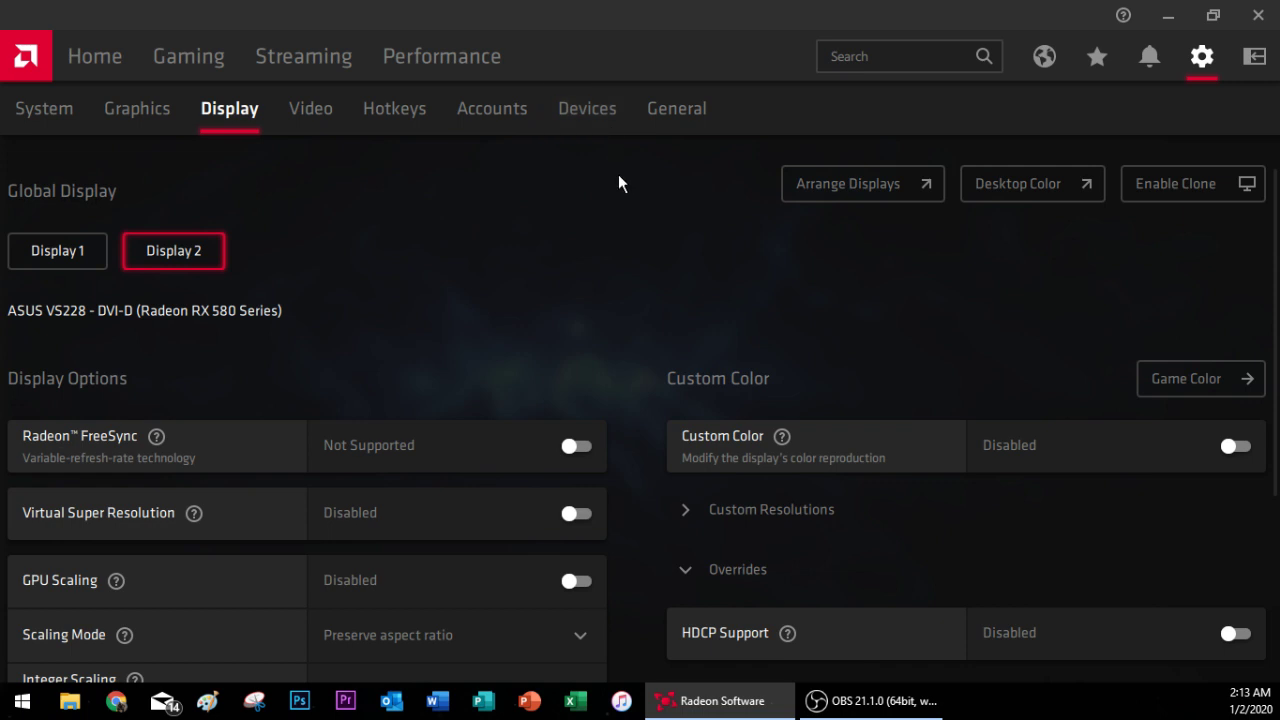
# Open Performance > Tuning and scroll to the GPU frequency and voltage states (300–1400 MHz)
pyautogui.click(453, 63)
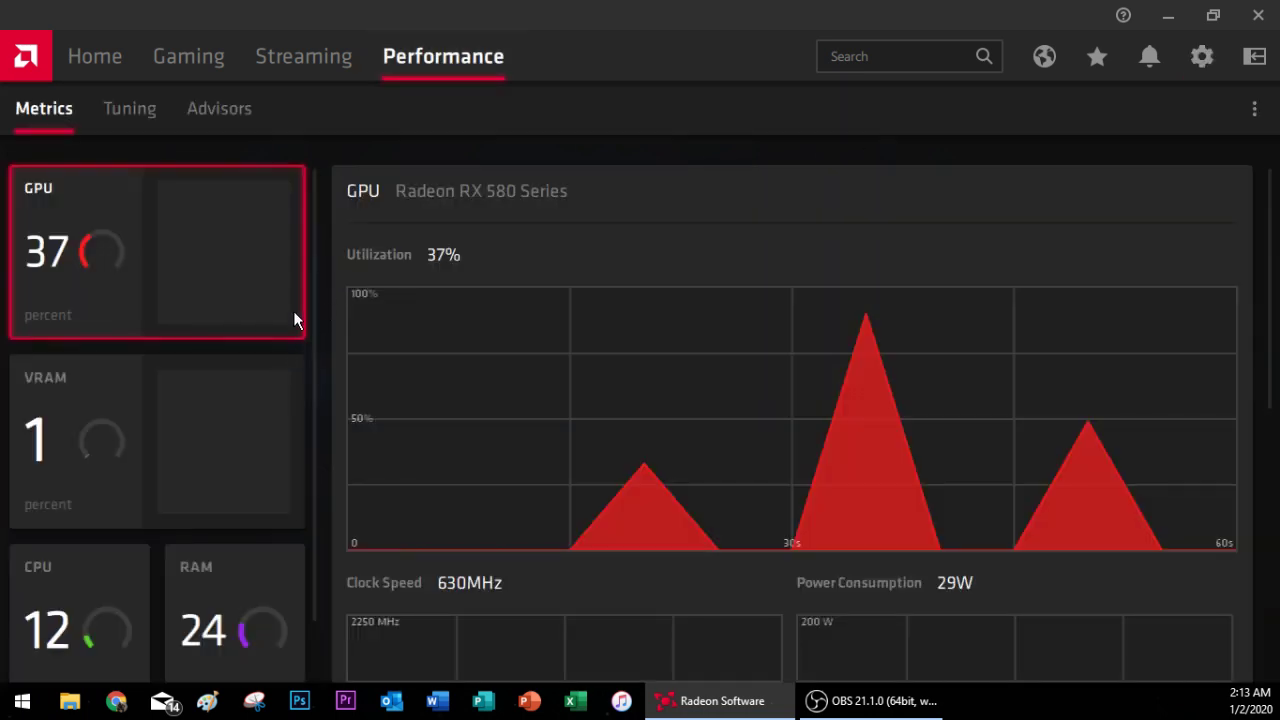
pyautogui.click(156, 115)
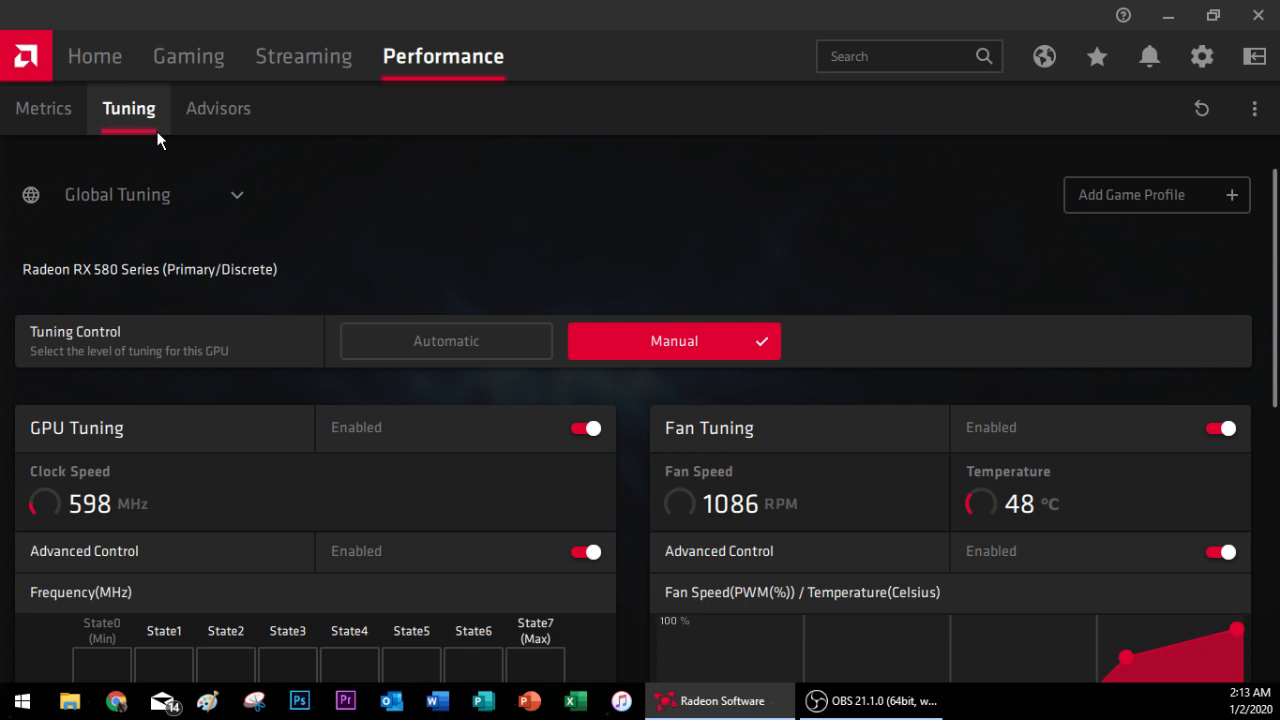
pyautogui.scroll(-1, 262, 230)
pyautogui.scroll(-2, 262, 225)
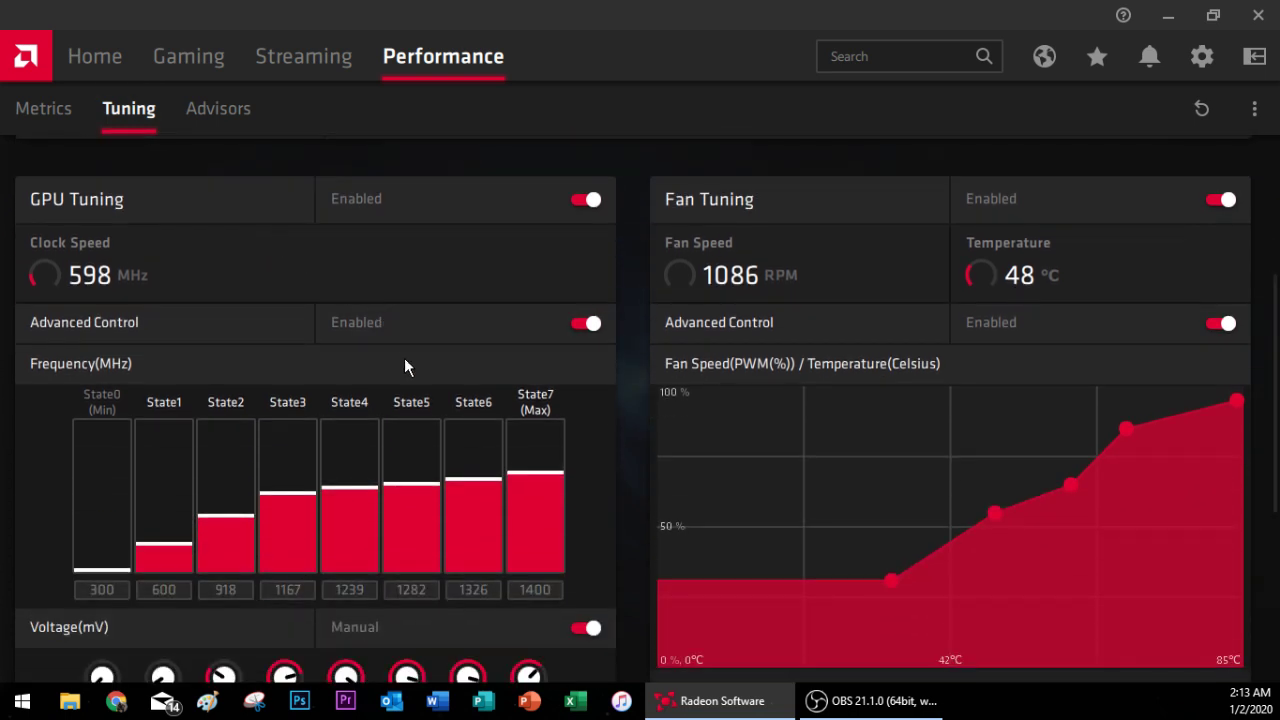
pyautogui.scroll(-1, 459, 373)
pyautogui.scroll(-3, 594, 356)
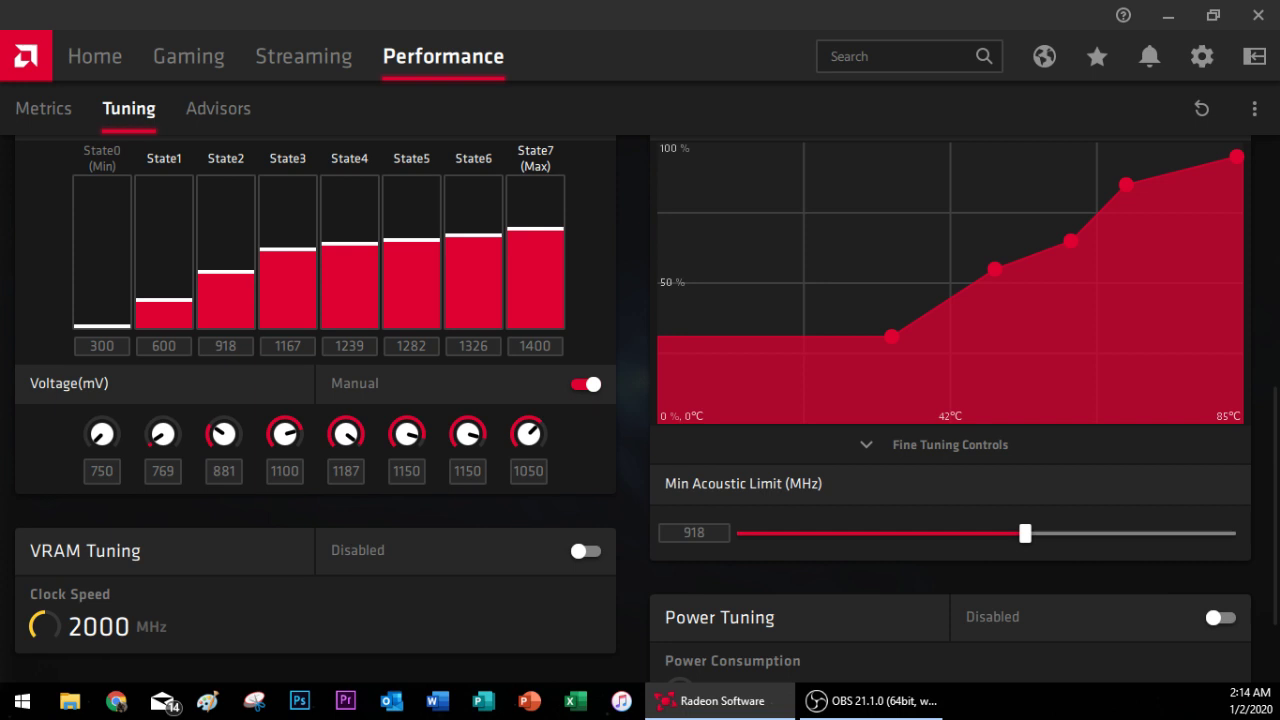
pyautogui.hotkey('alt', 'Tab')
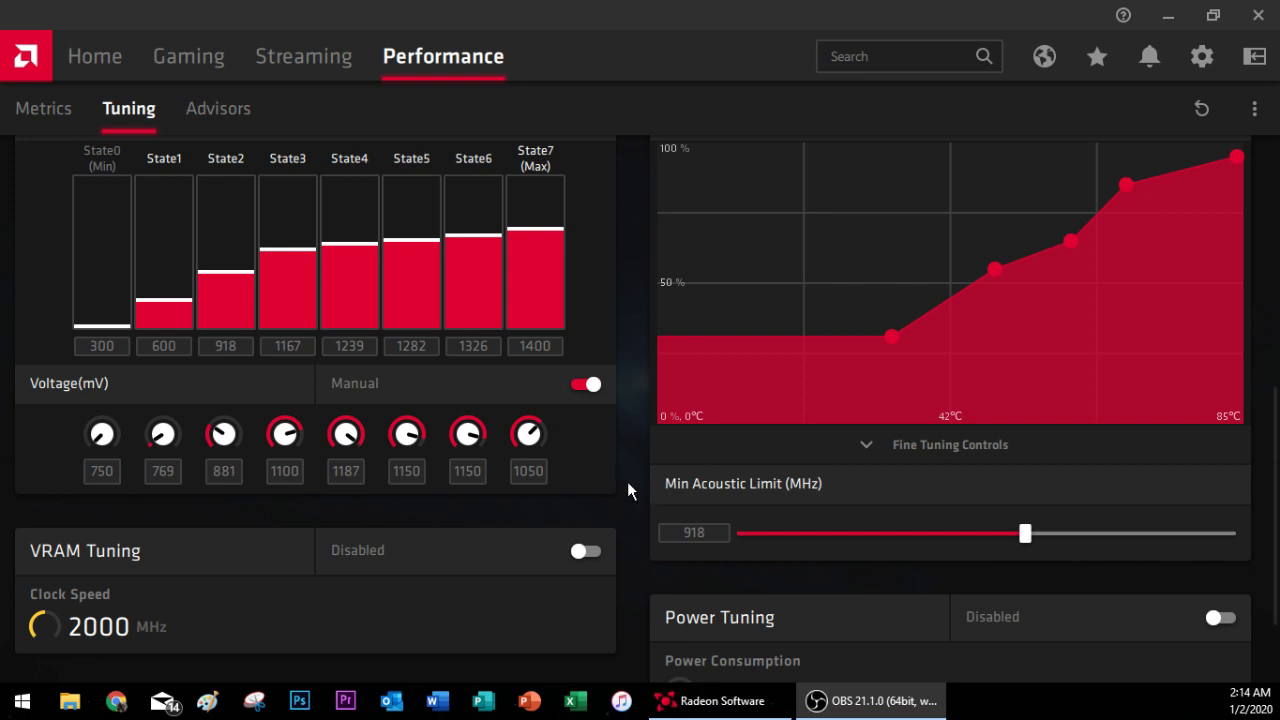
pyautogui.scroll(2, 627, 481)
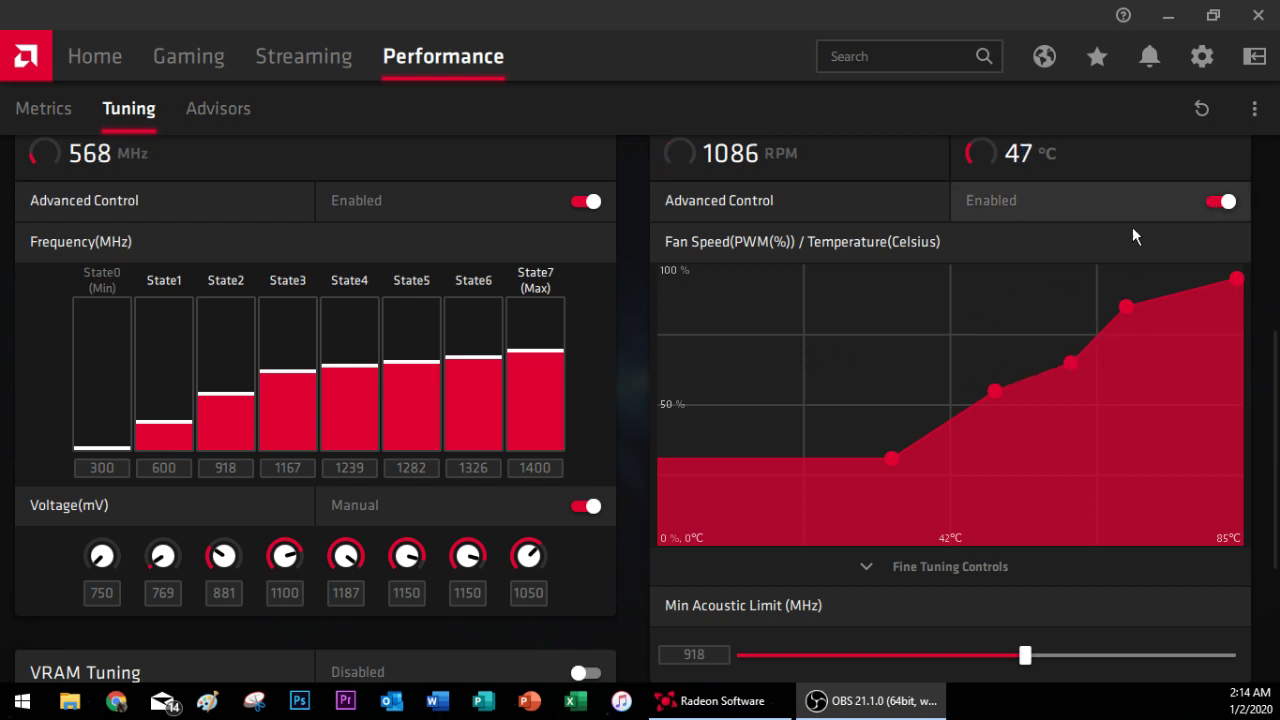
pyautogui.scroll(-1, 528, 371)
pyautogui.scroll(1, 395, 318)
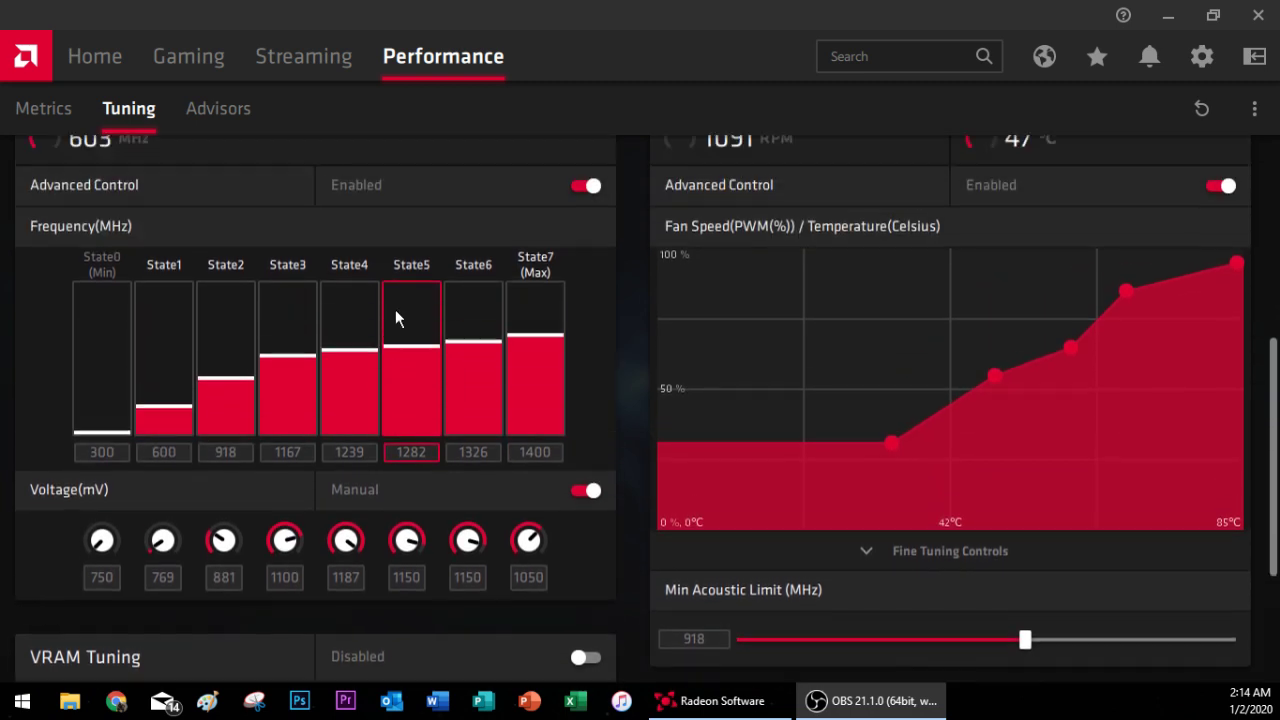
pyautogui.scroll(2, 395, 318)
pyautogui.scroll(-1, 149, 323)
pyautogui.scroll(1, 177, 297)
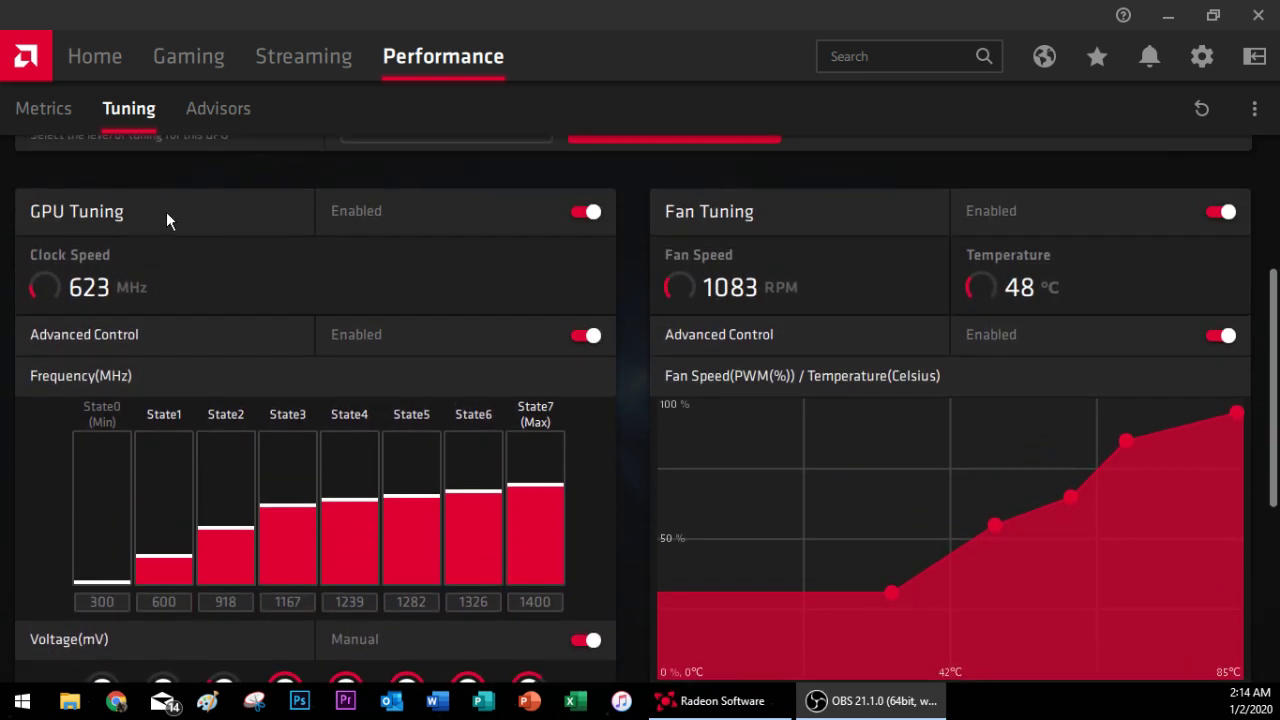
pyautogui.scroll(2, 442, 257)
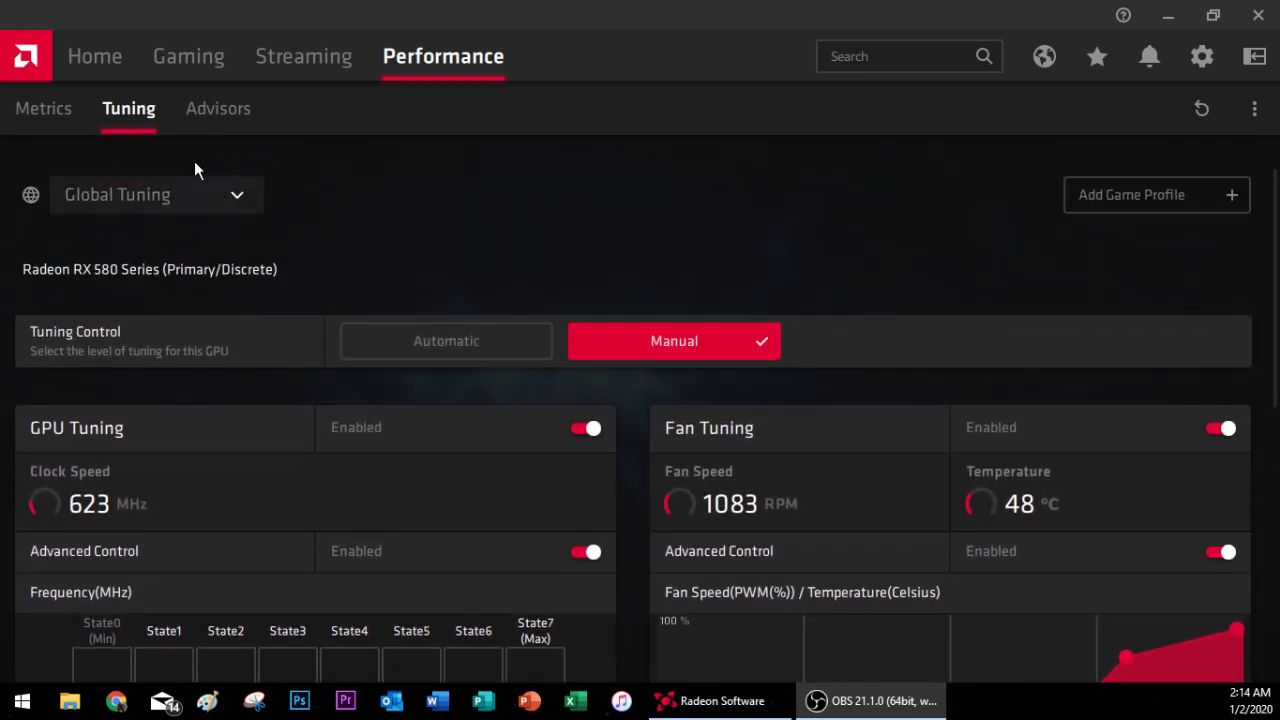
pyautogui.click(52, 104)
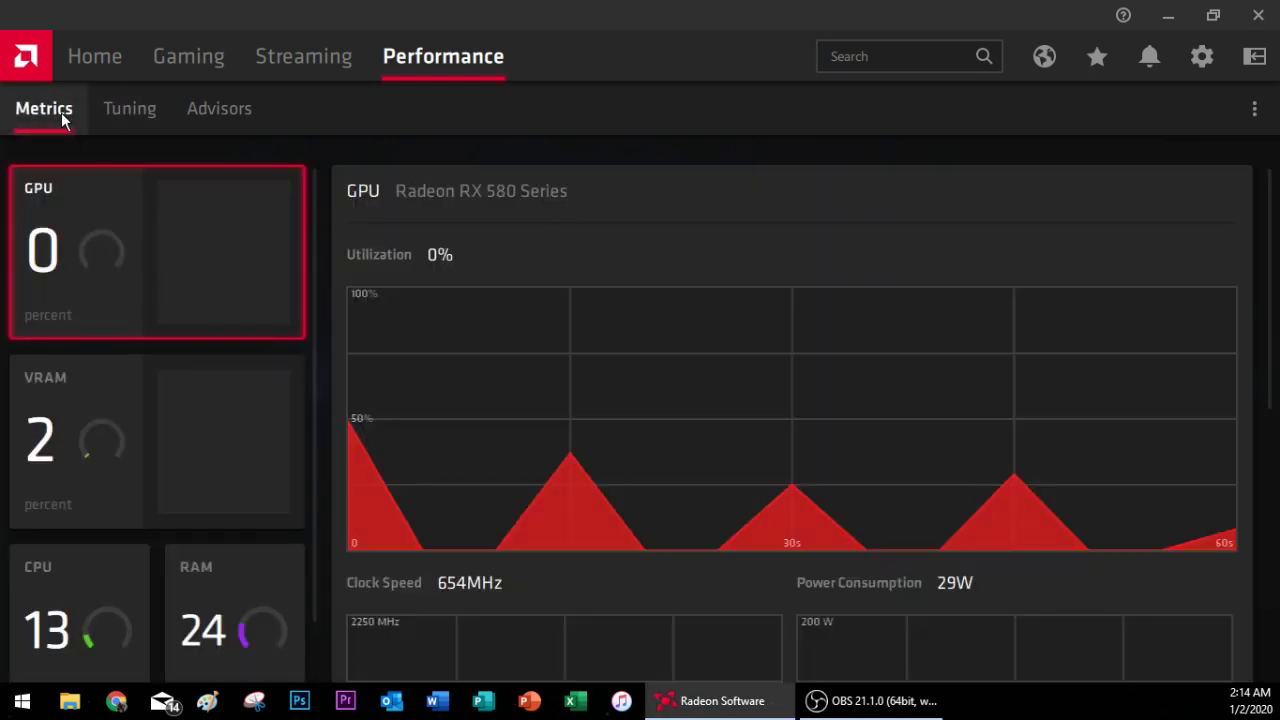
pyautogui.click(110, 106)
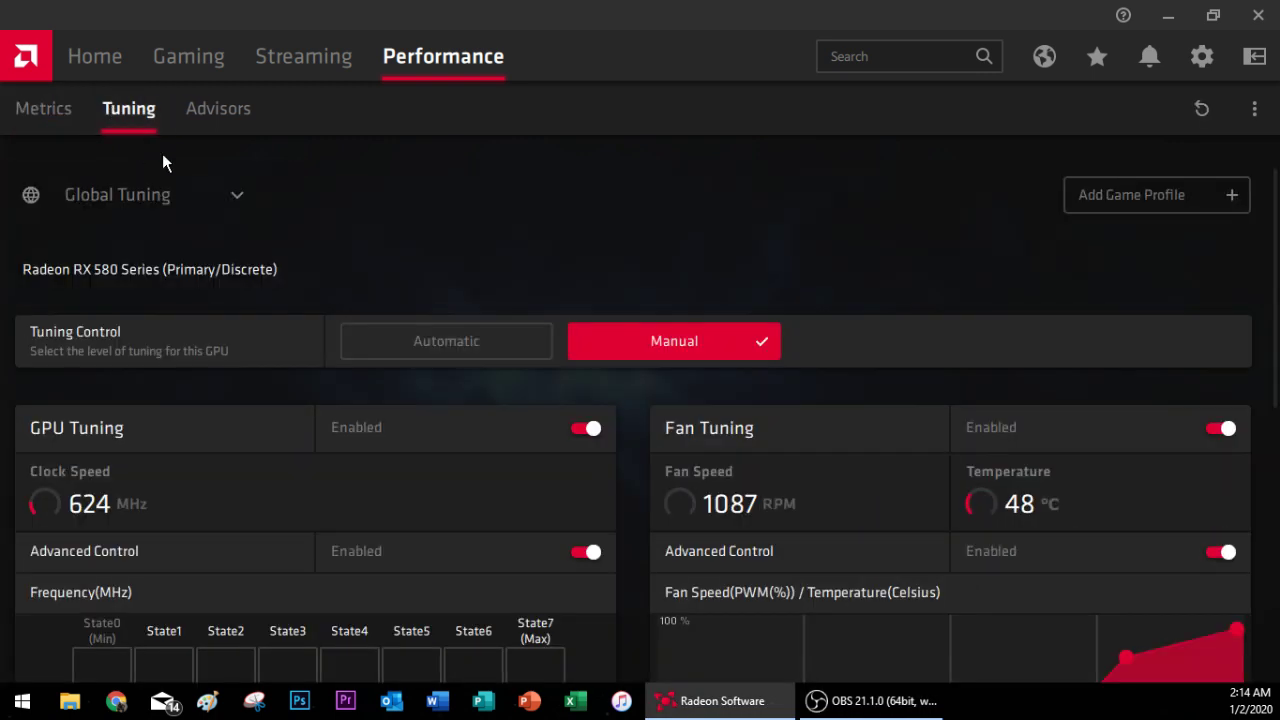
pyautogui.scroll(-2, 475, 345)
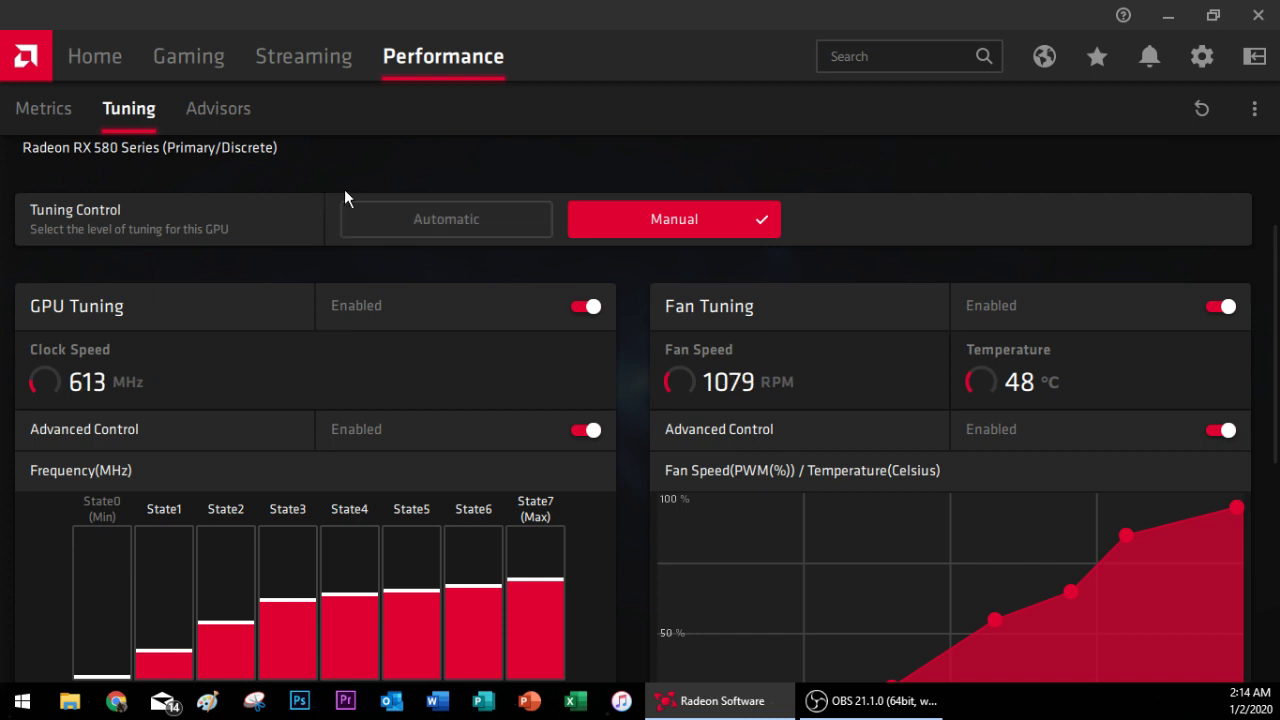
pyautogui.scroll(-2, 594, 235)
pyautogui.scroll(-2, 593, 236)
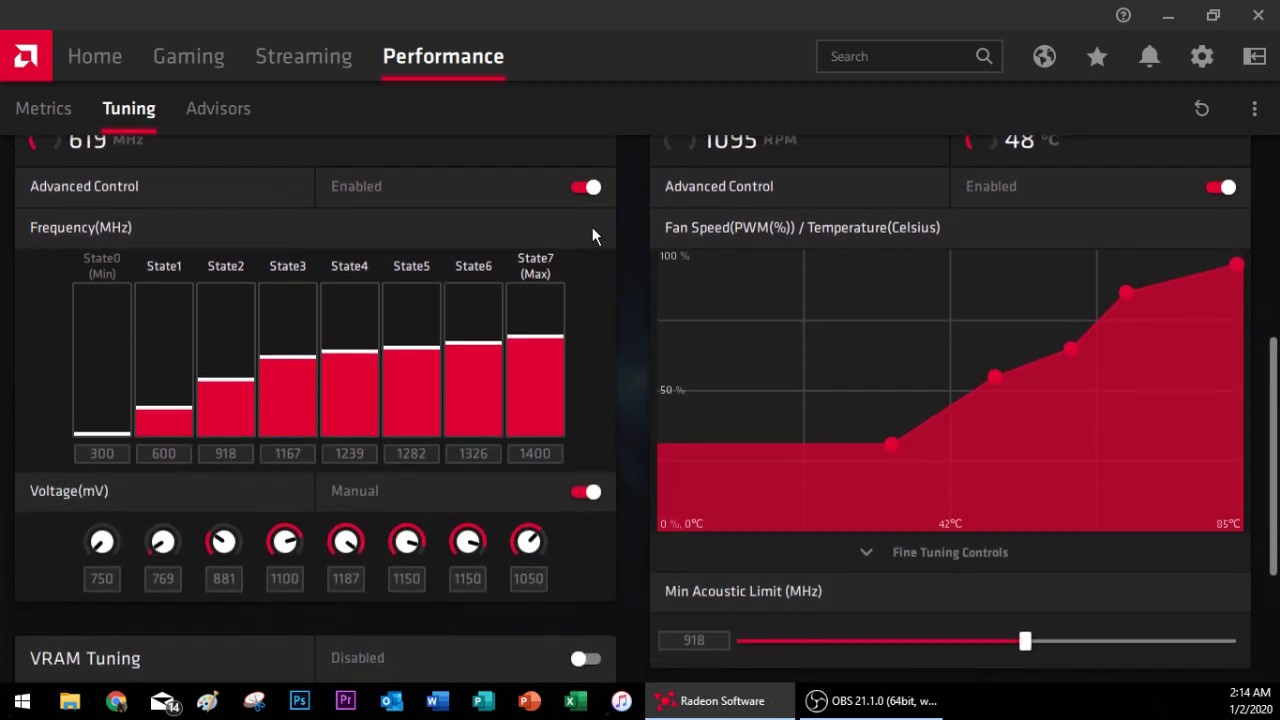
pyautogui.scroll(2, 586, 365)
pyautogui.scroll(3, 584, 369)
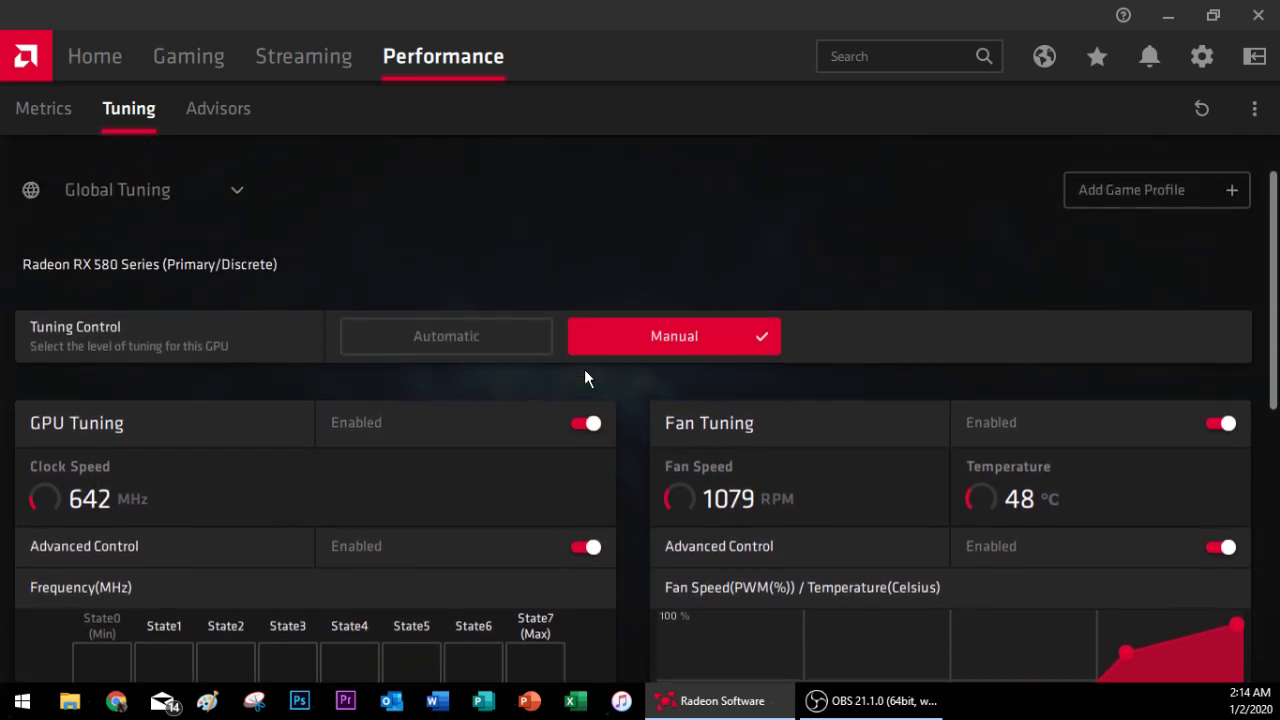
pyautogui.scroll(-3, 586, 365)
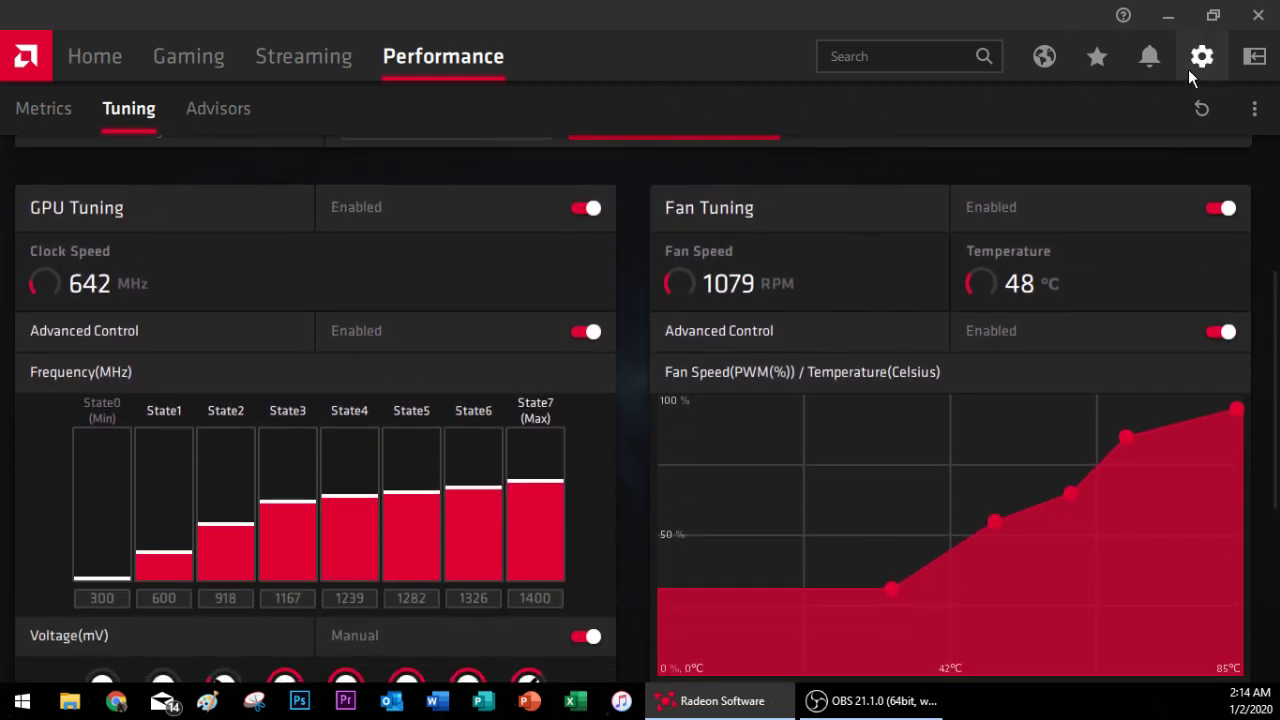
pyautogui.scroll(-2, 644, 429)
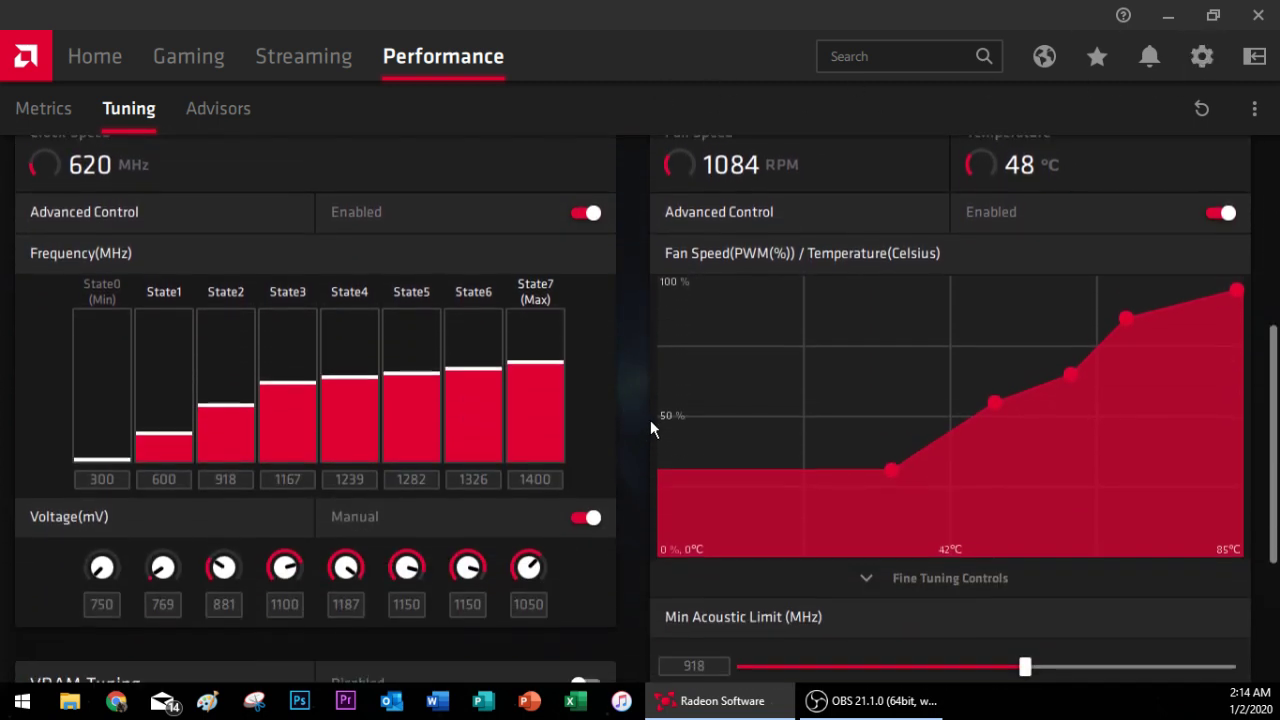
pyautogui.scroll(-2, 652, 424)
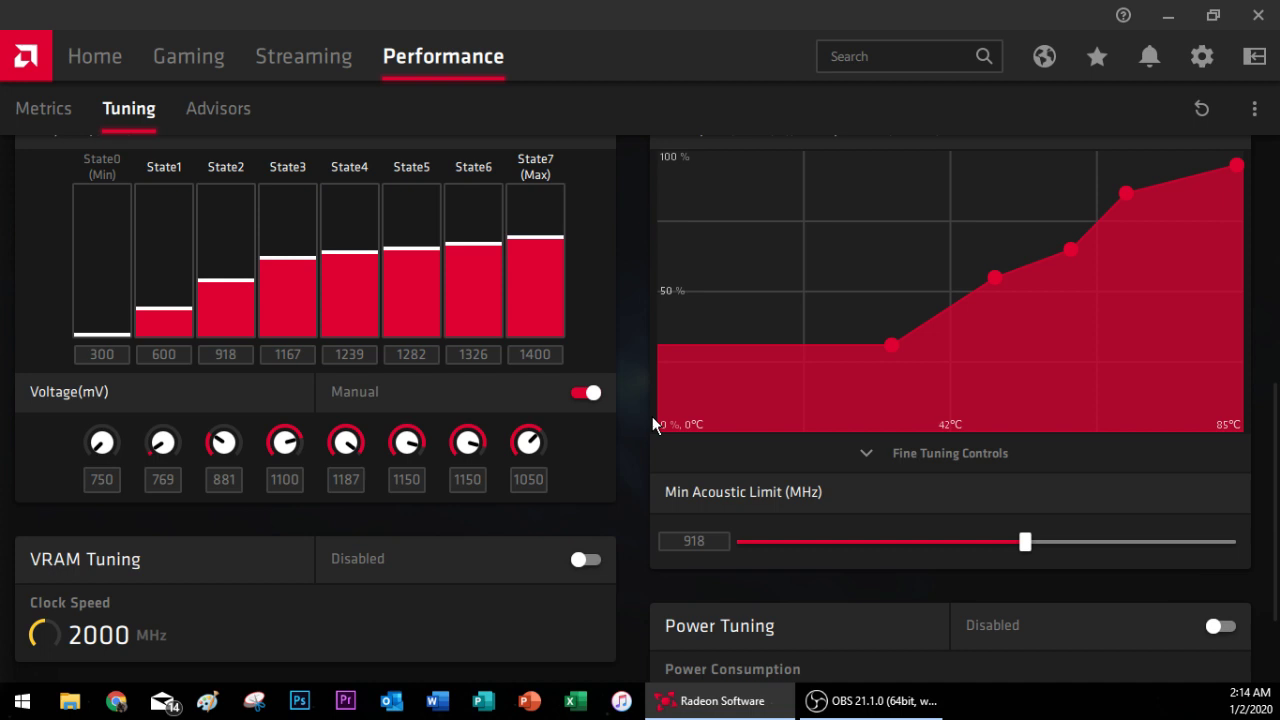
pyautogui.scroll(2, 592, 498)
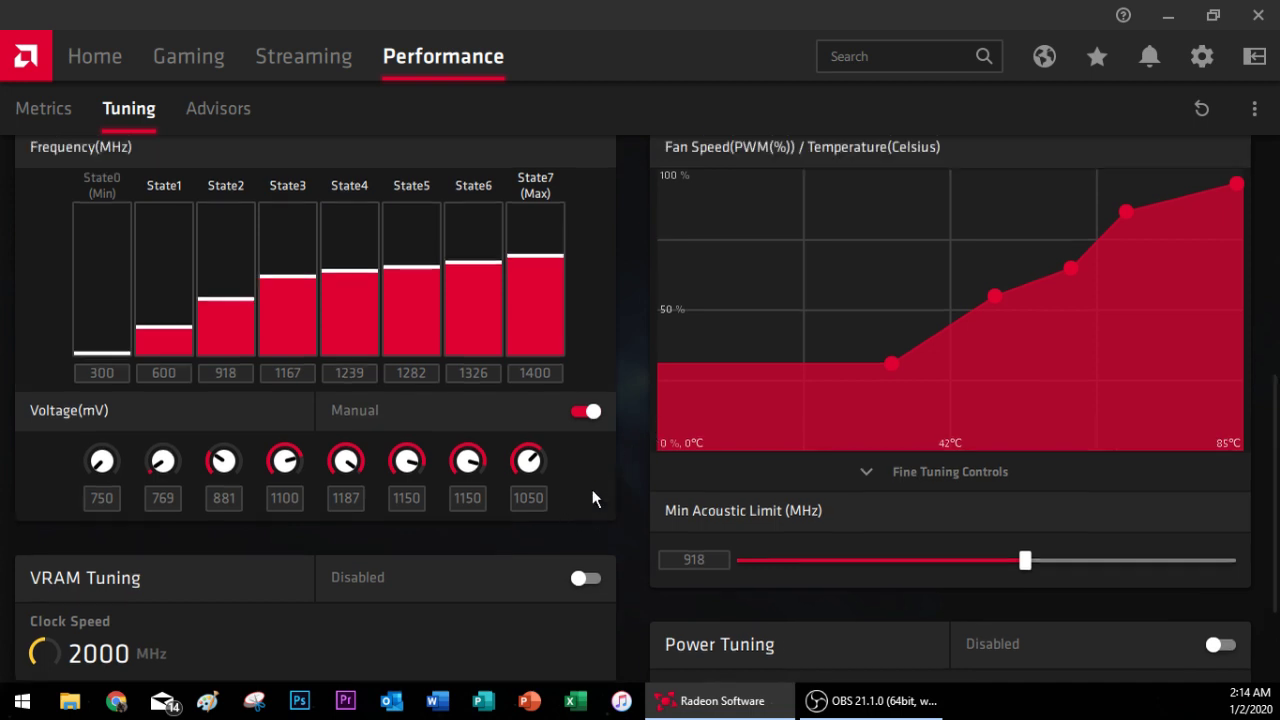
pyautogui.scroll(-2, 595, 498)
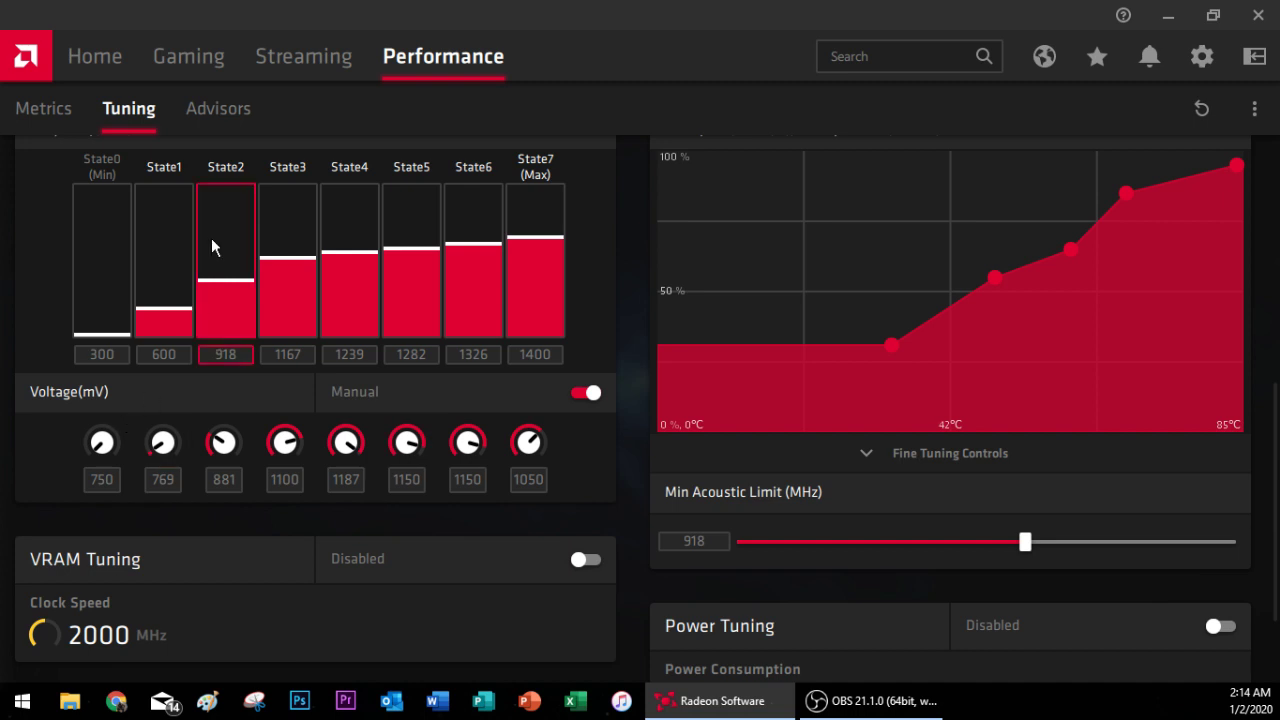
pyautogui.scroll(2, 252, 373)
pyautogui.scroll(-2, 1272, 350)
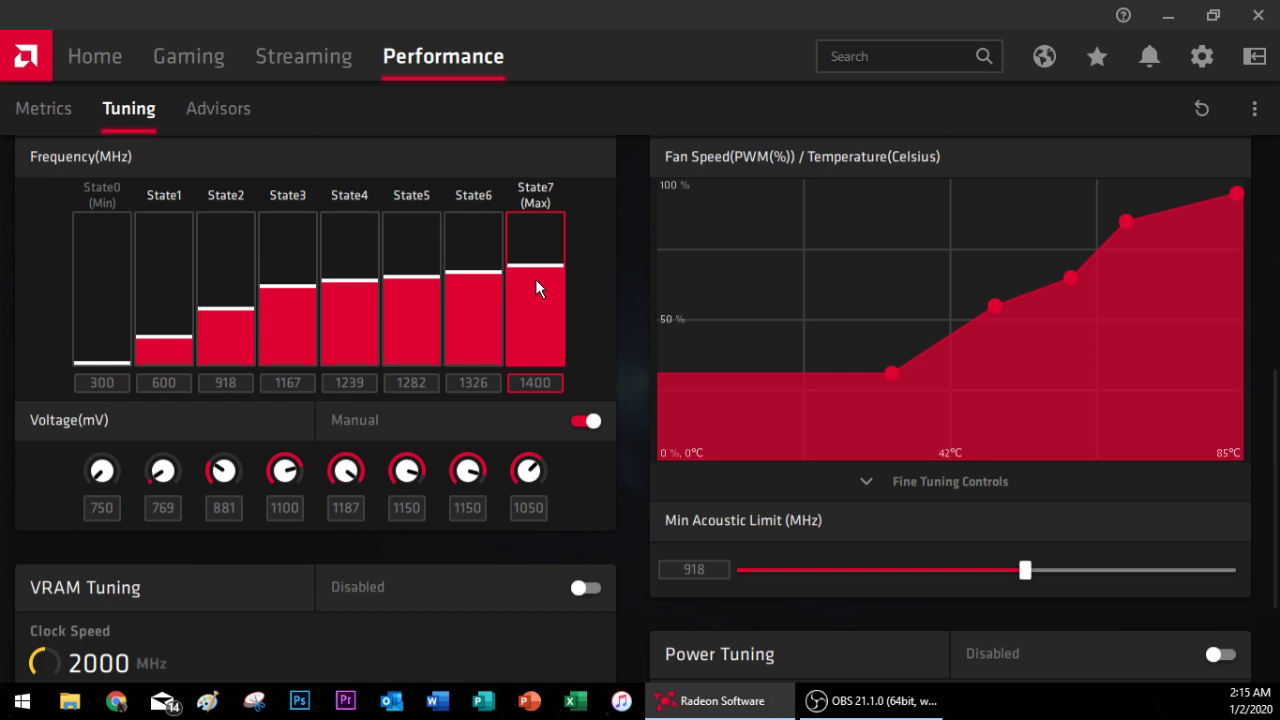
# Replace the last digit of the State7 frequency with 0 so it reads 1400 MHz
pyautogui.click(534, 382)
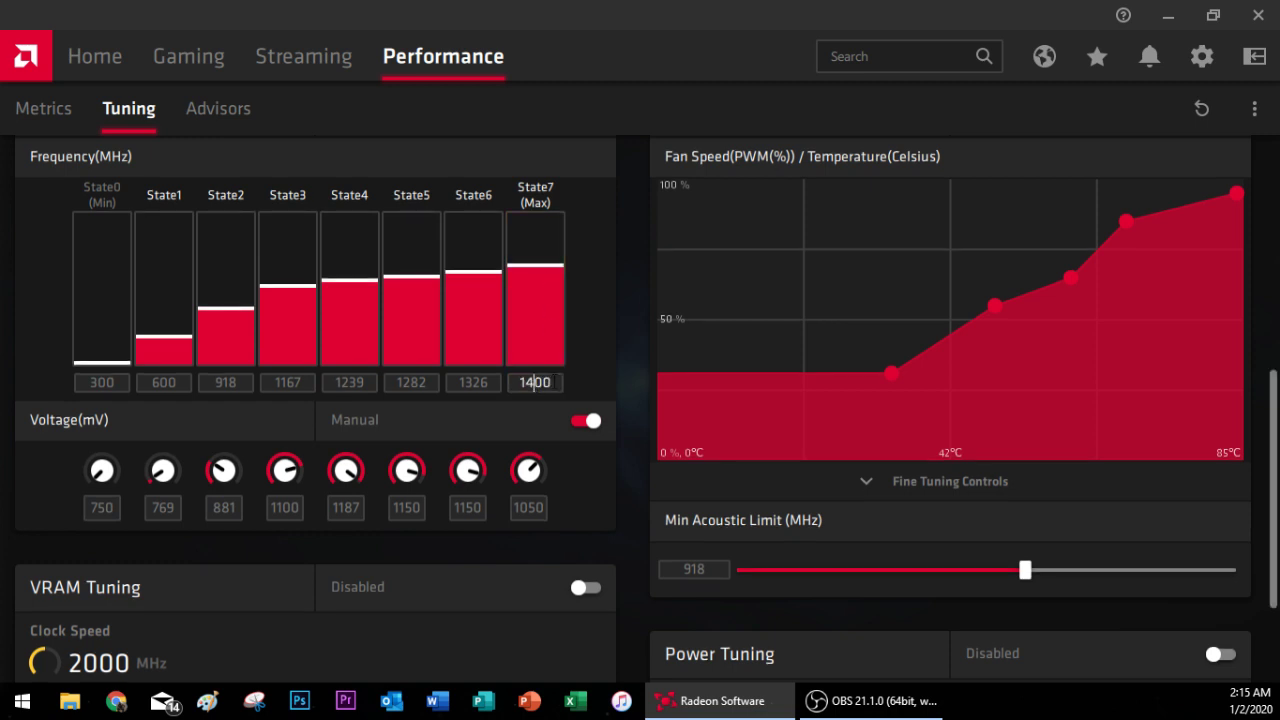
pyautogui.press('BackSpace')
pyautogui.write('0')
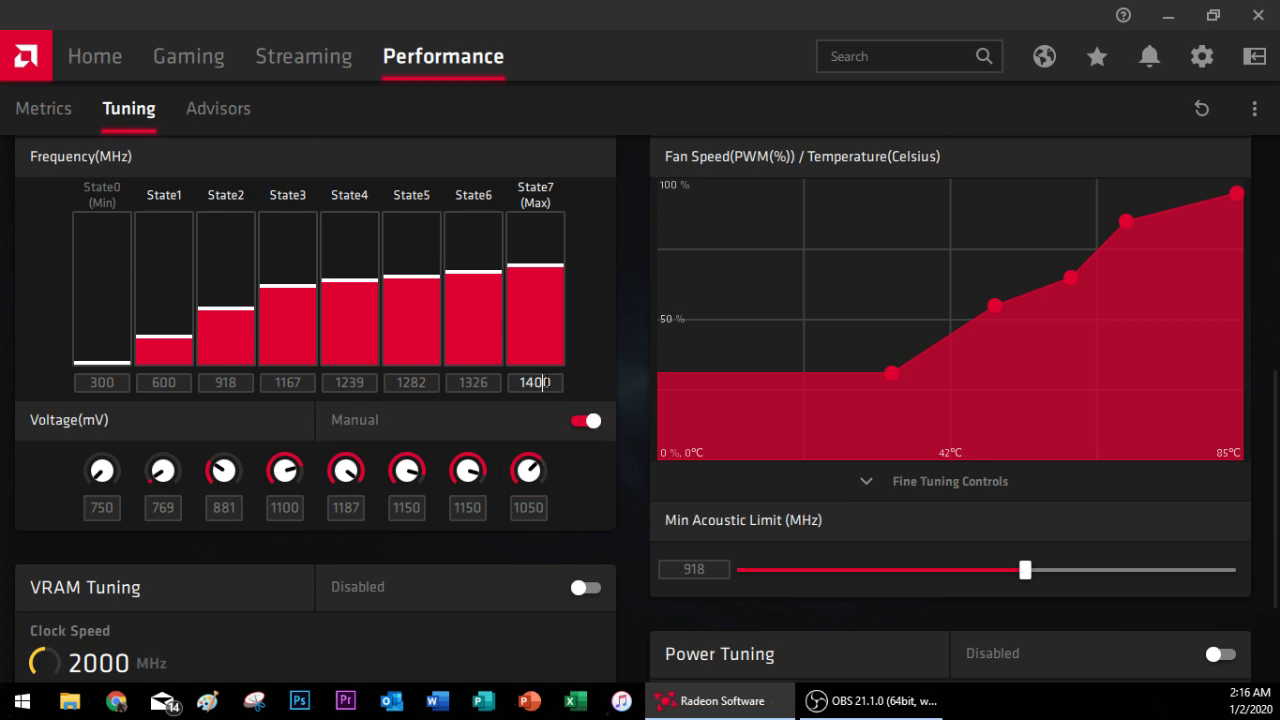
pyautogui.click(537, 512)
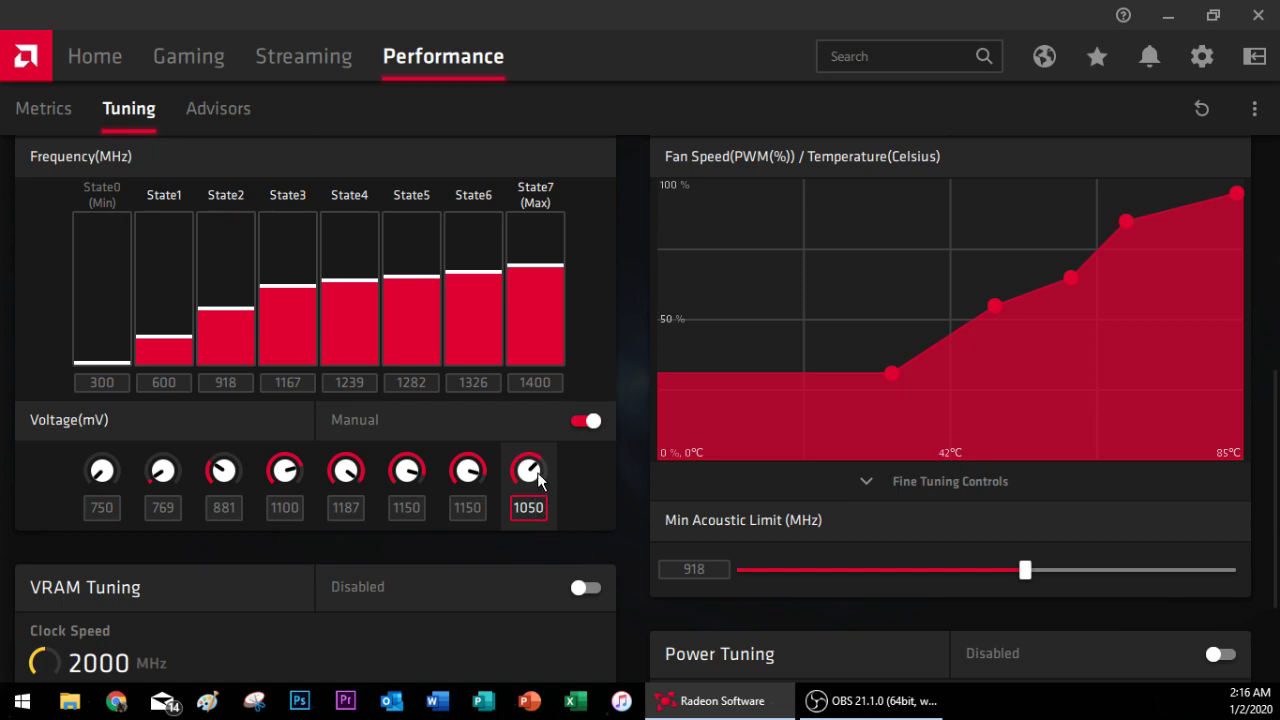
pyautogui.click(518, 507)
pyautogui.click(522, 507)
pyautogui.click(548, 382)
# Show the System settings page listing driver 19.12.3 and the RX 580 Series hardware
pyautogui.click(1202, 56)
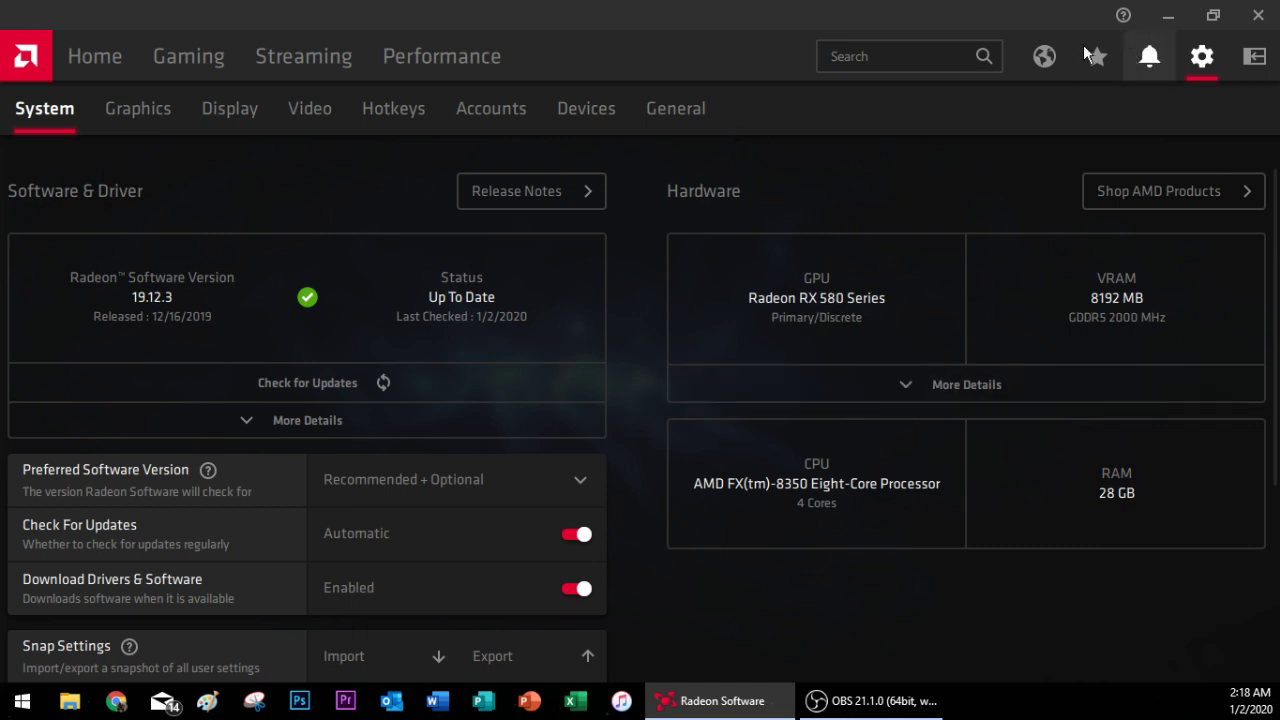
# Browse the Graphics global settings and the Gaming installed games list
pyautogui.click(149, 117)
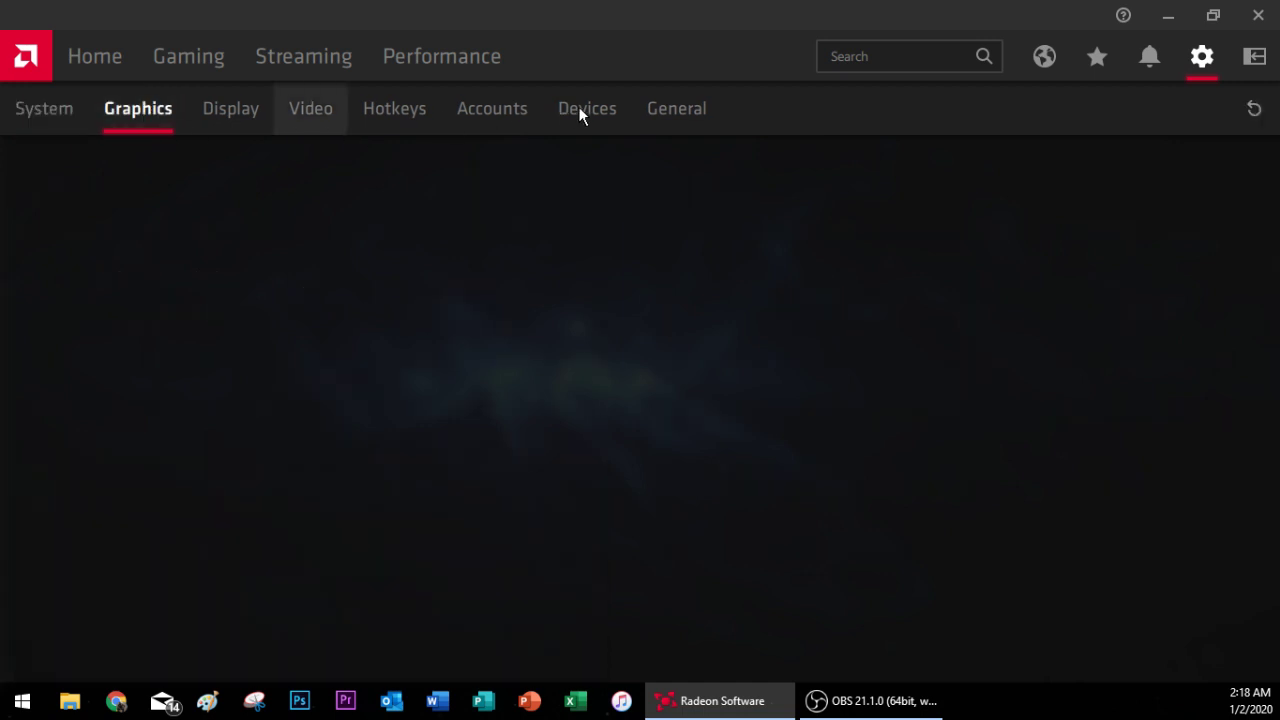
pyautogui.click(210, 62)
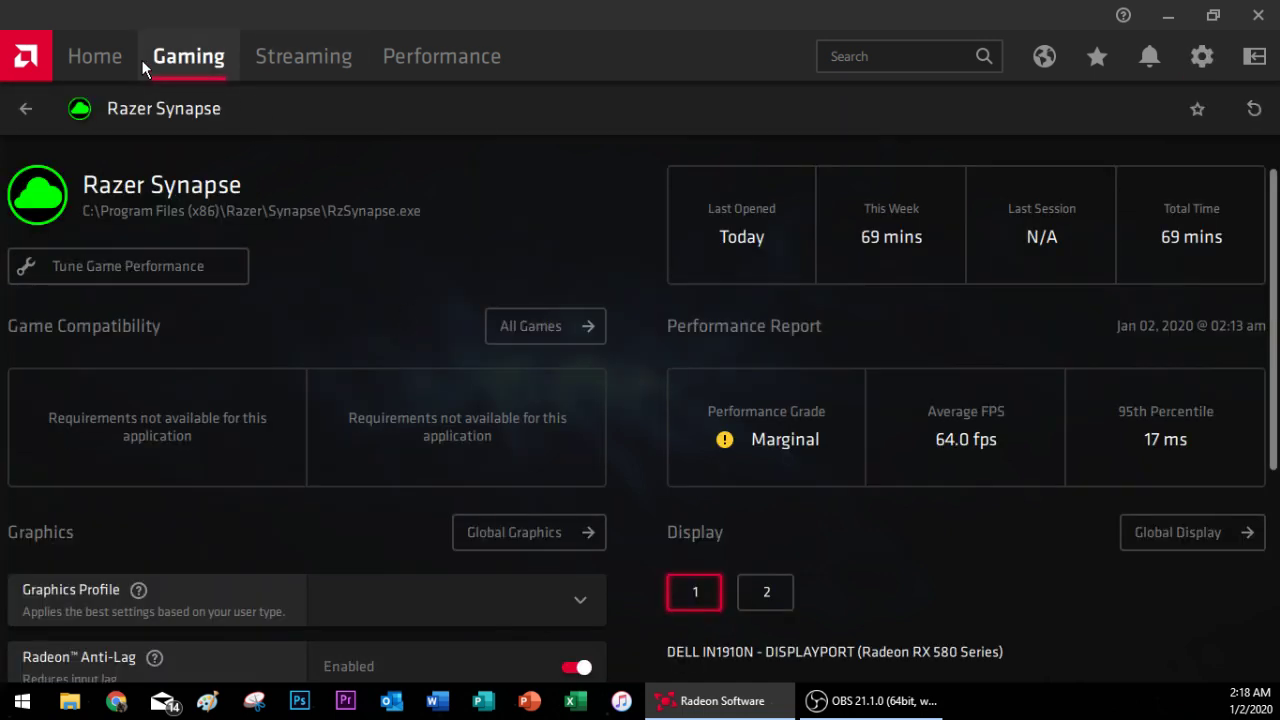
pyautogui.click(24, 112)
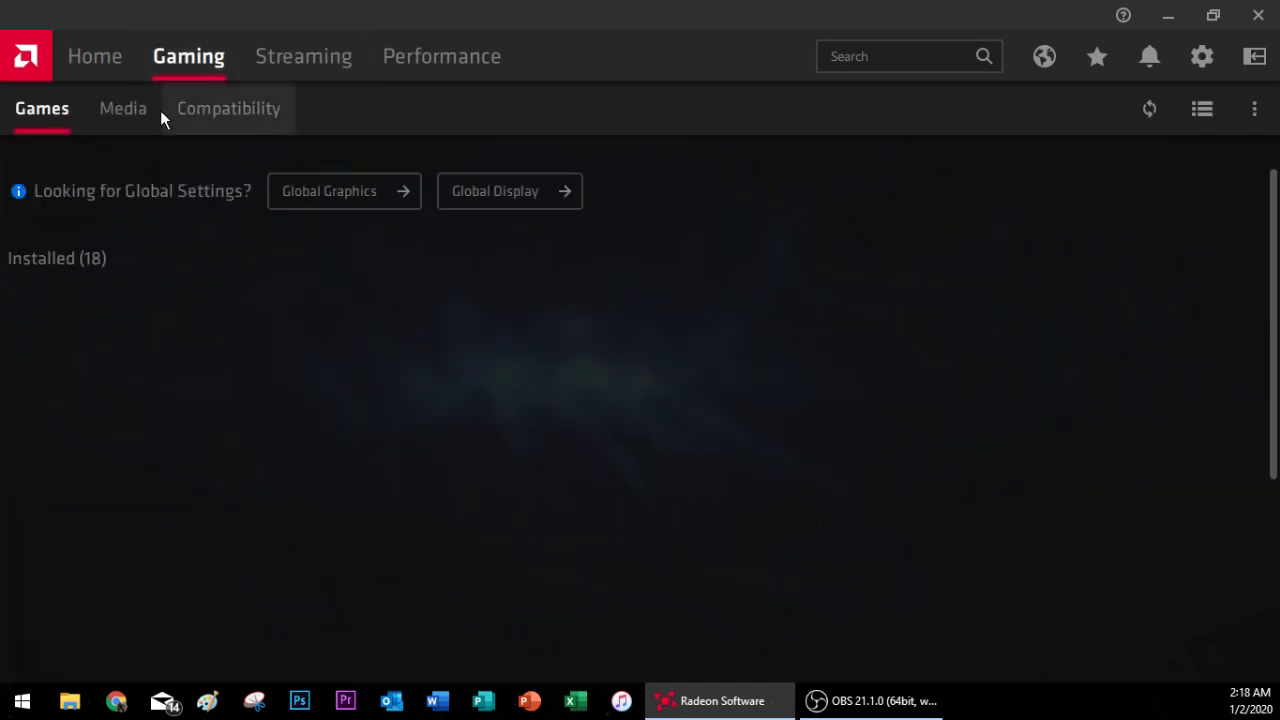
# Reopen Performance > Tuning and confirm State7 still shows 1400 MHz and 1050 mV
pyautogui.click(408, 54)
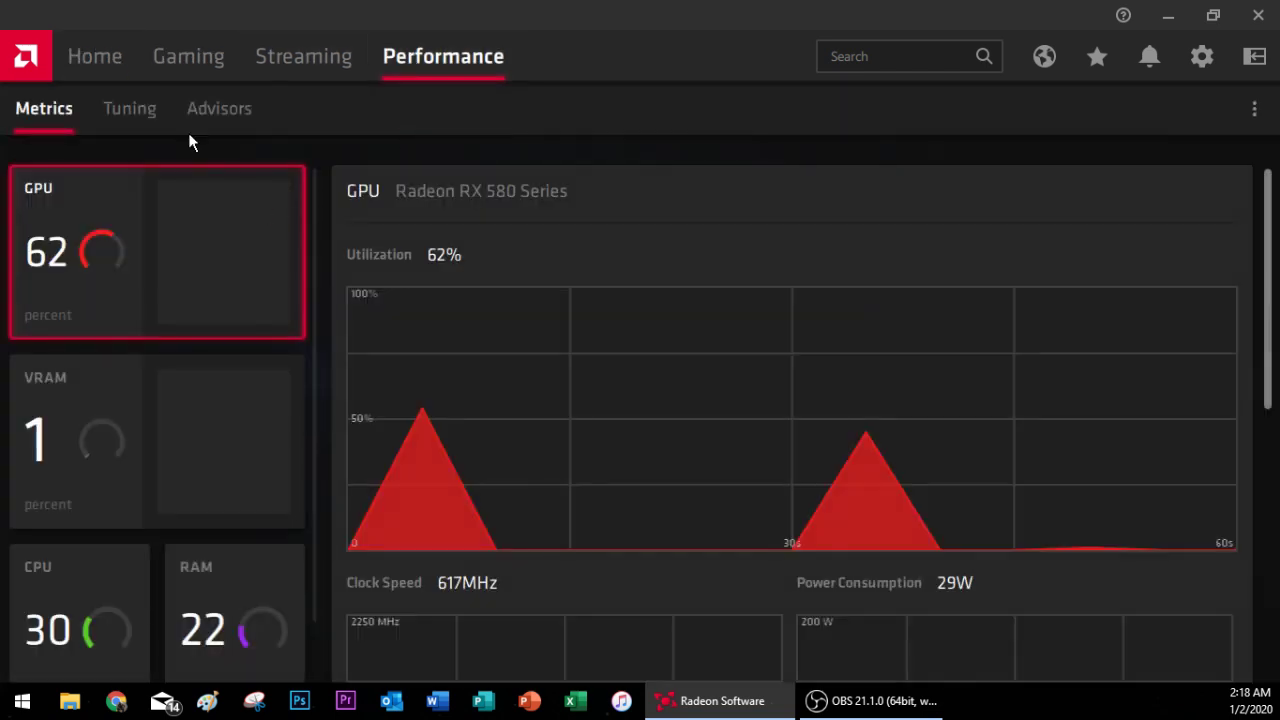
pyautogui.click(157, 120)
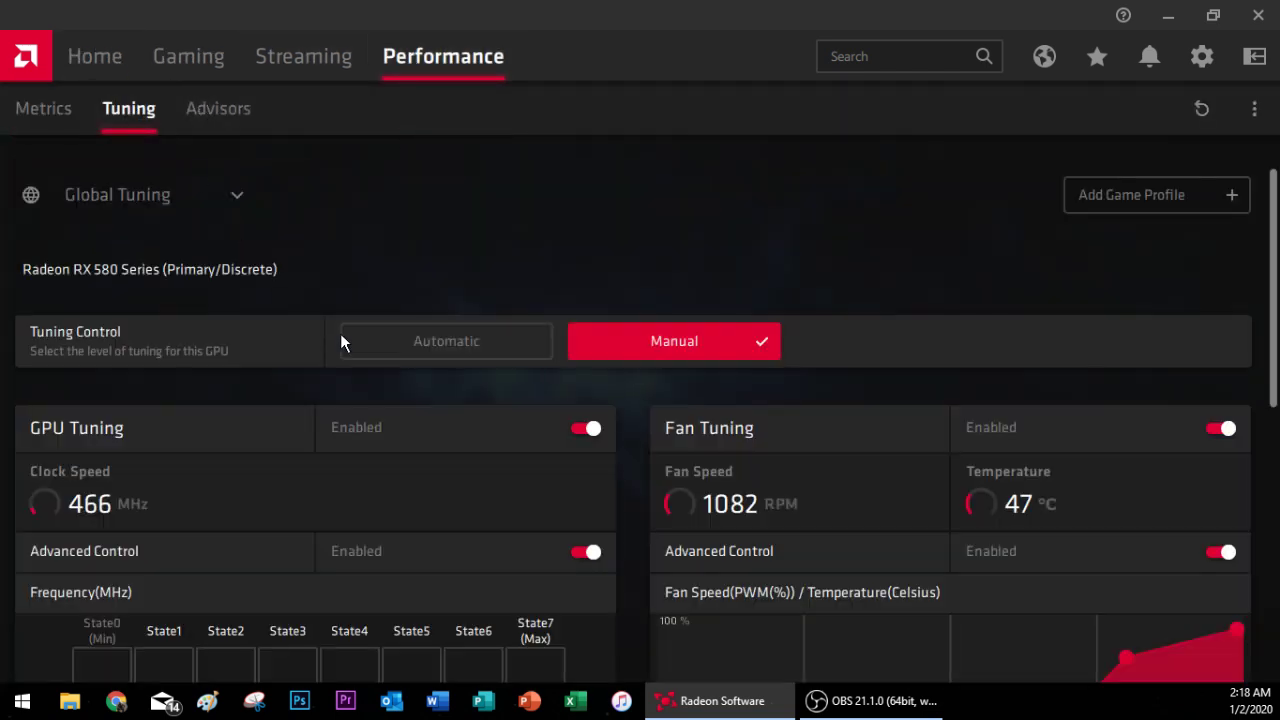
pyautogui.scroll(-4, 494, 434)
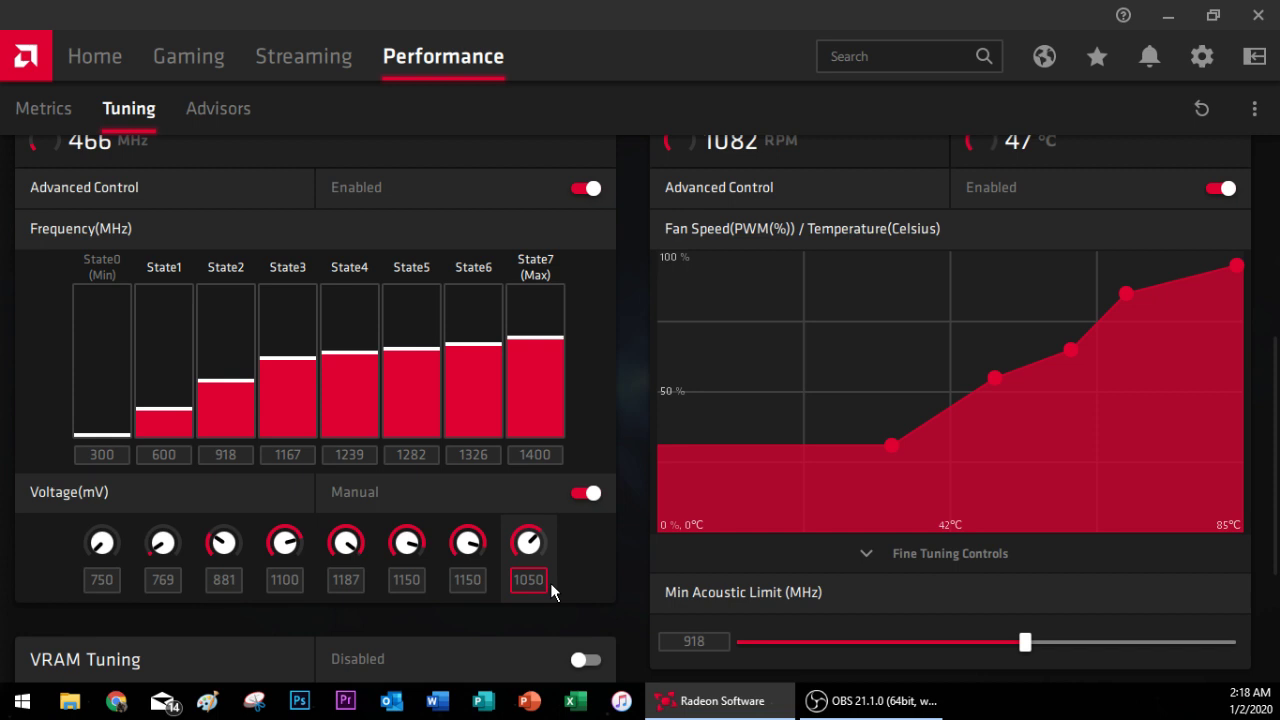
pyautogui.scroll(-3, 550, 582)
pyautogui.scroll(2, 528, 423)
pyautogui.scroll(-1, 545, 493)
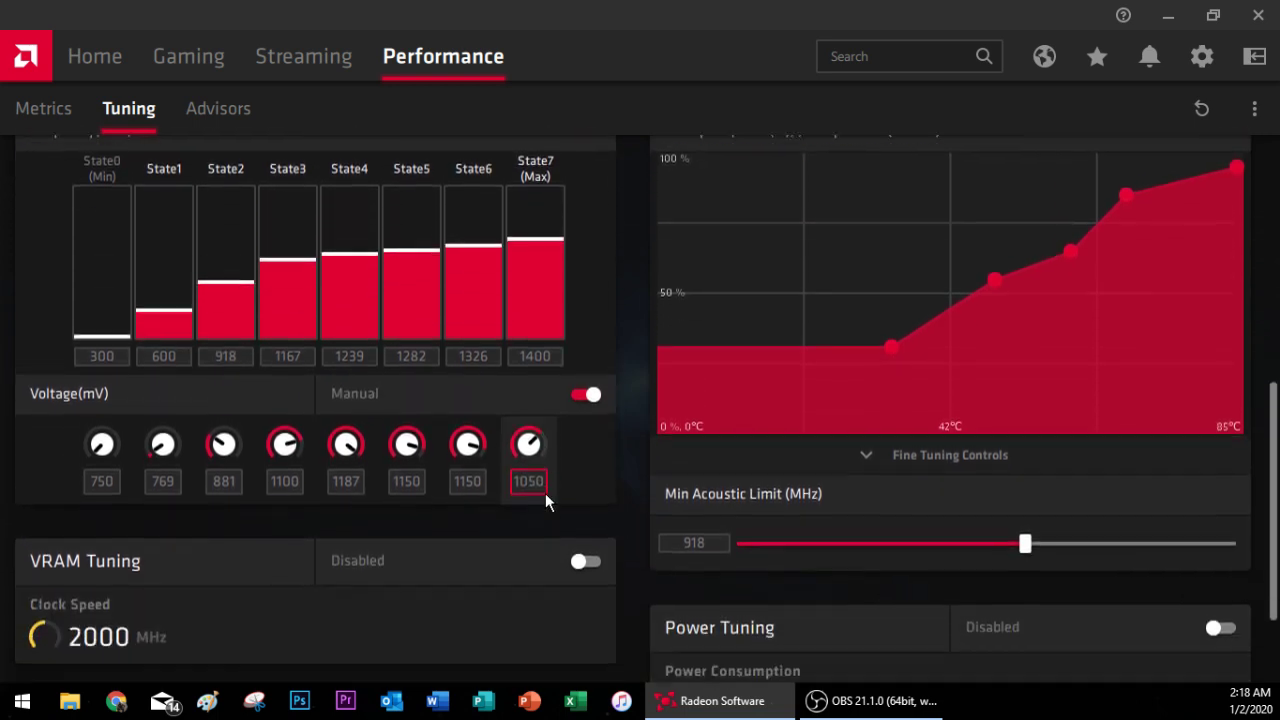
pyautogui.scroll(2, 545, 487)
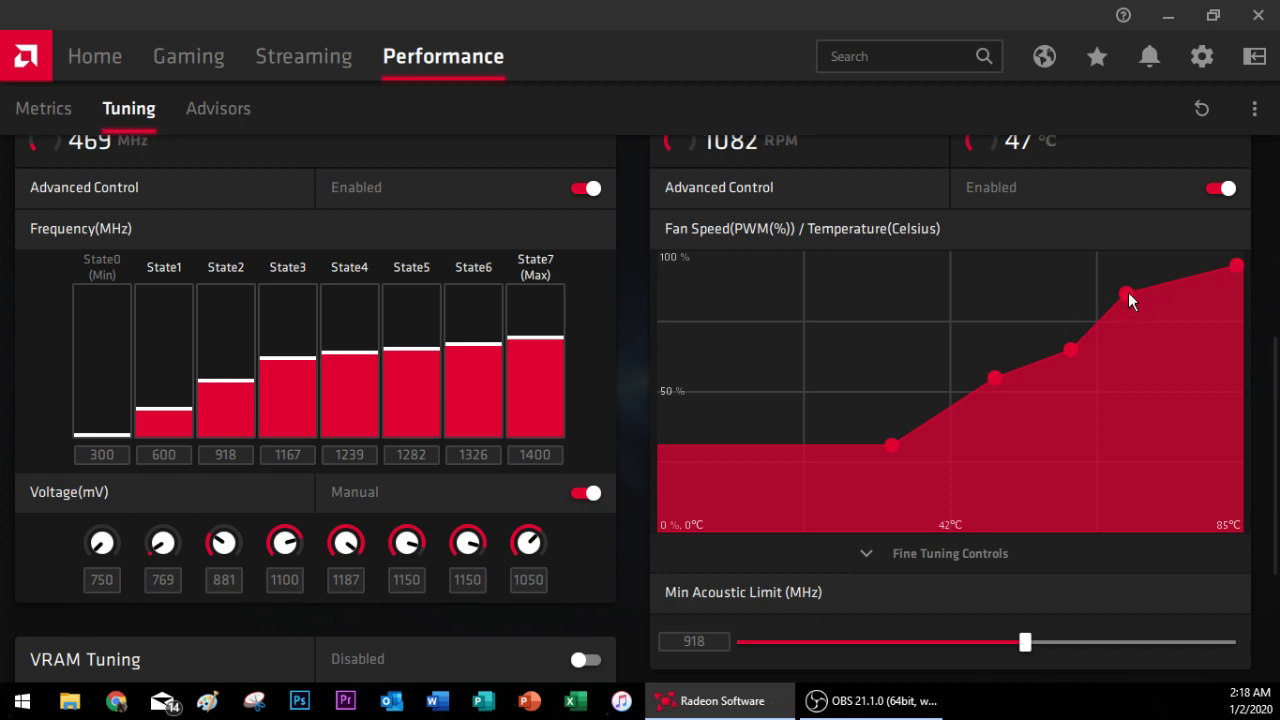
# Expand the fan curve's P1–P5 points: 31, 55, 65, 85, 95% at 34, 49, 60, 68, 84 °C
pyautogui.scroll(-3, 946, 515)
pyautogui.click(900, 328)
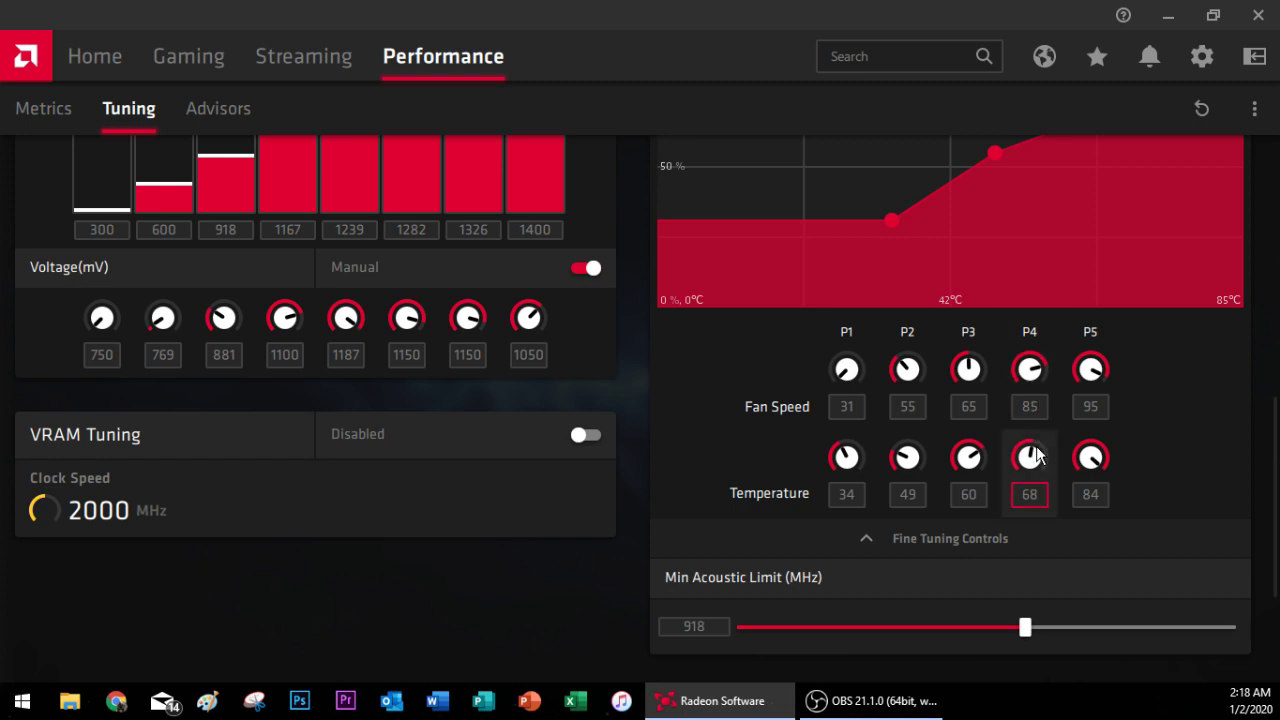
pyautogui.scroll(2, 926, 453)
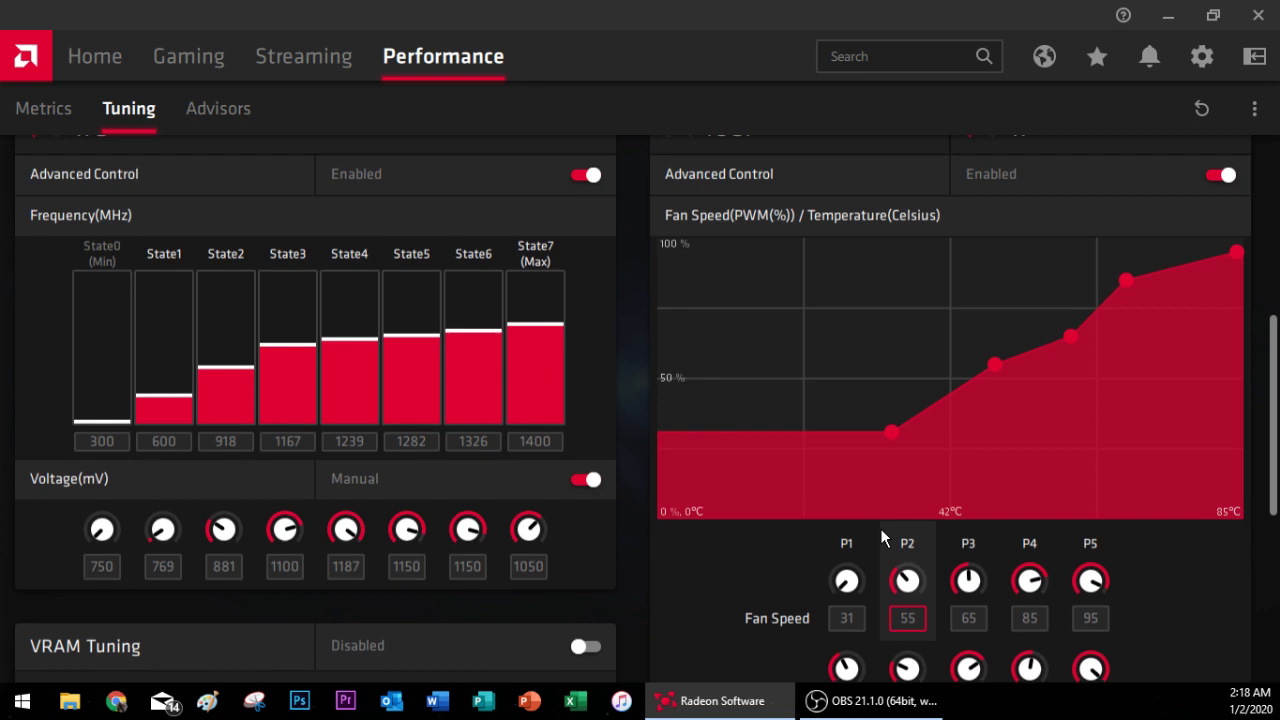
pyautogui.scroll(1, 1071, 354)
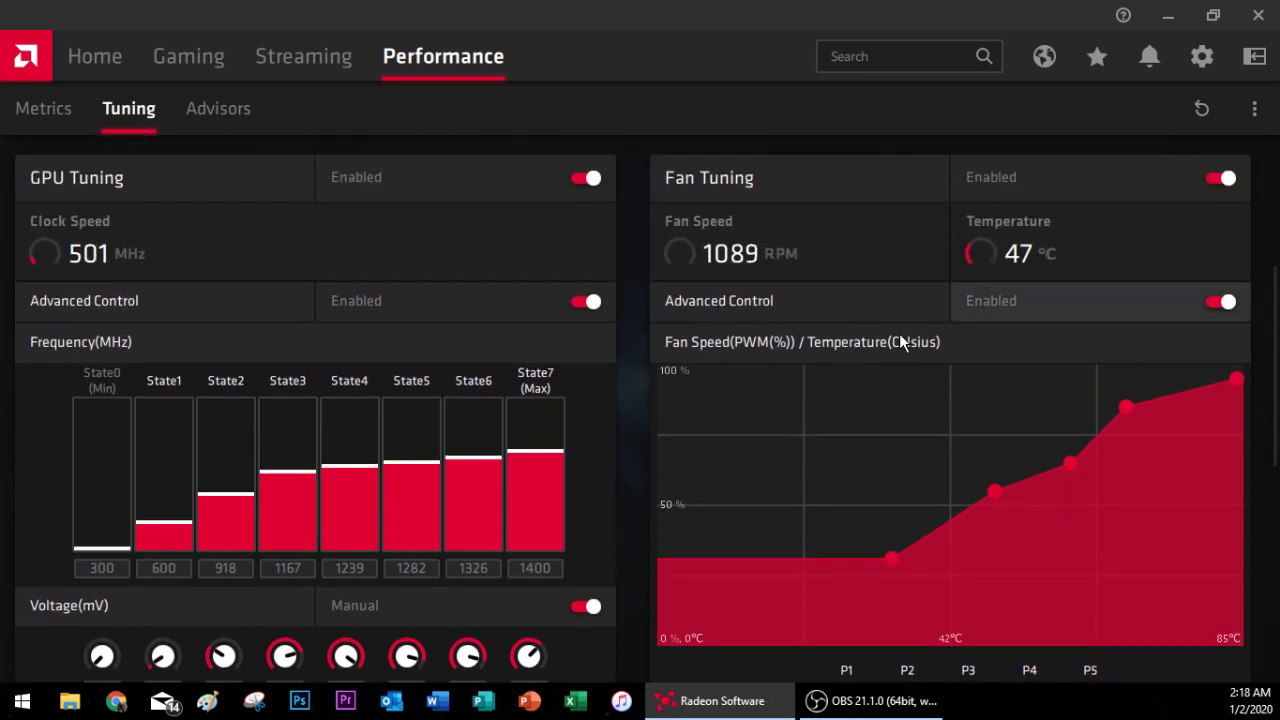
pyautogui.scroll(-2, 980, 393)
pyautogui.scroll(-2, 877, 403)
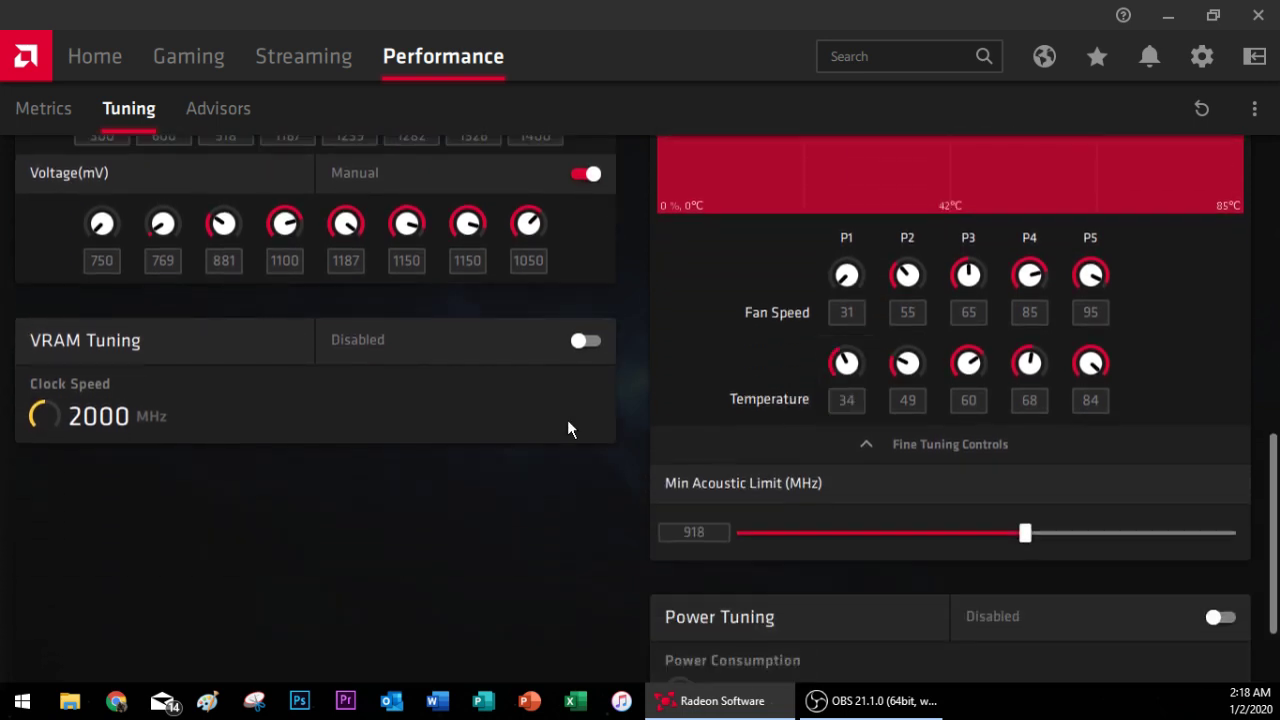
pyautogui.scroll(3, 567, 425)
pyautogui.scroll(-1, 393, 483)
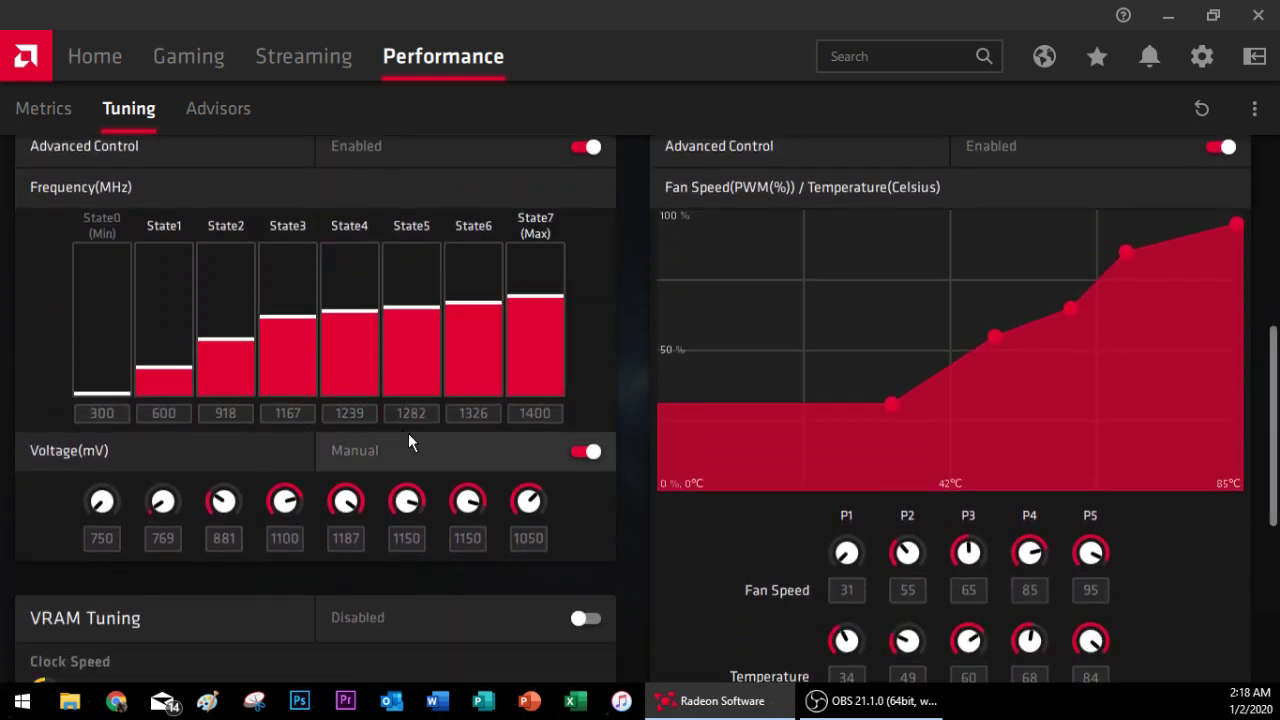